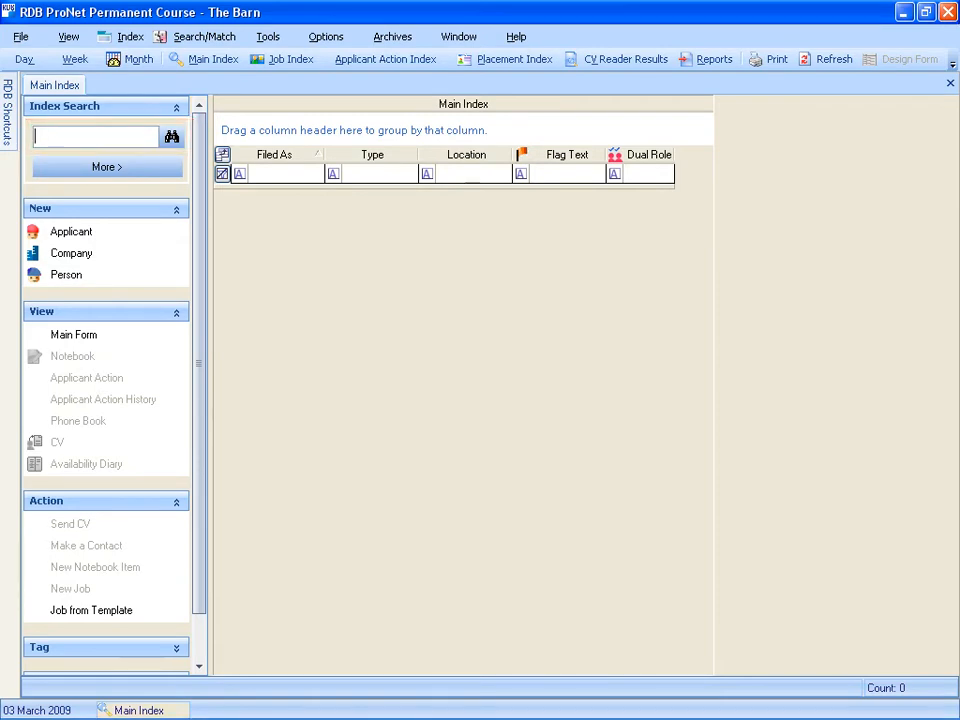
# - Search the main index for Overton Software and start a new job for that client
pyautogui.write('Overton Software')
pyautogui.press('Return')
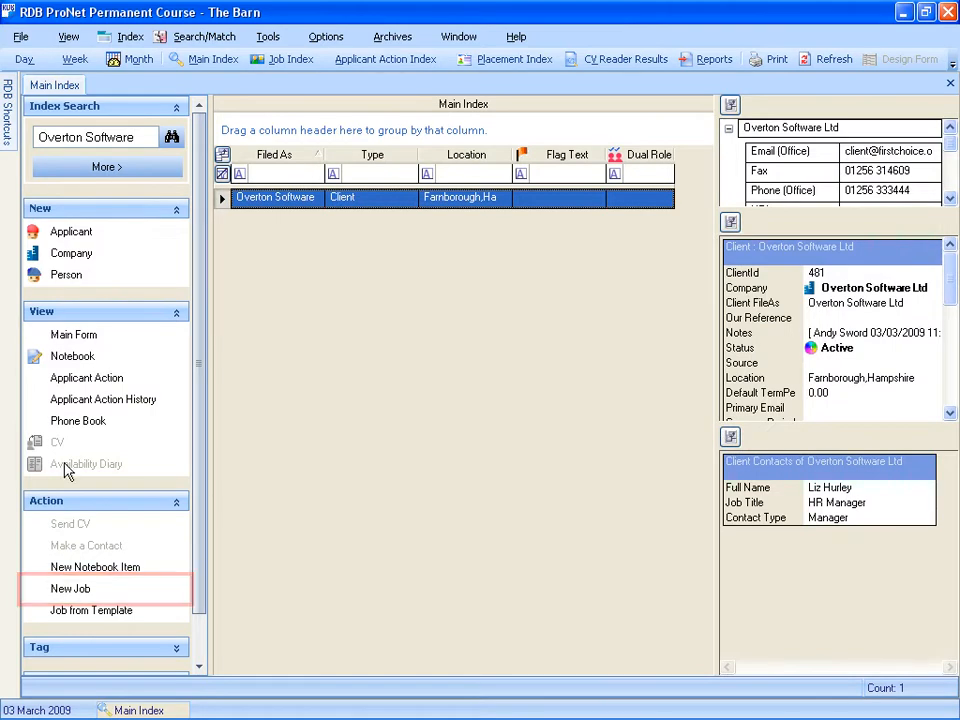
pyautogui.click(70, 590)
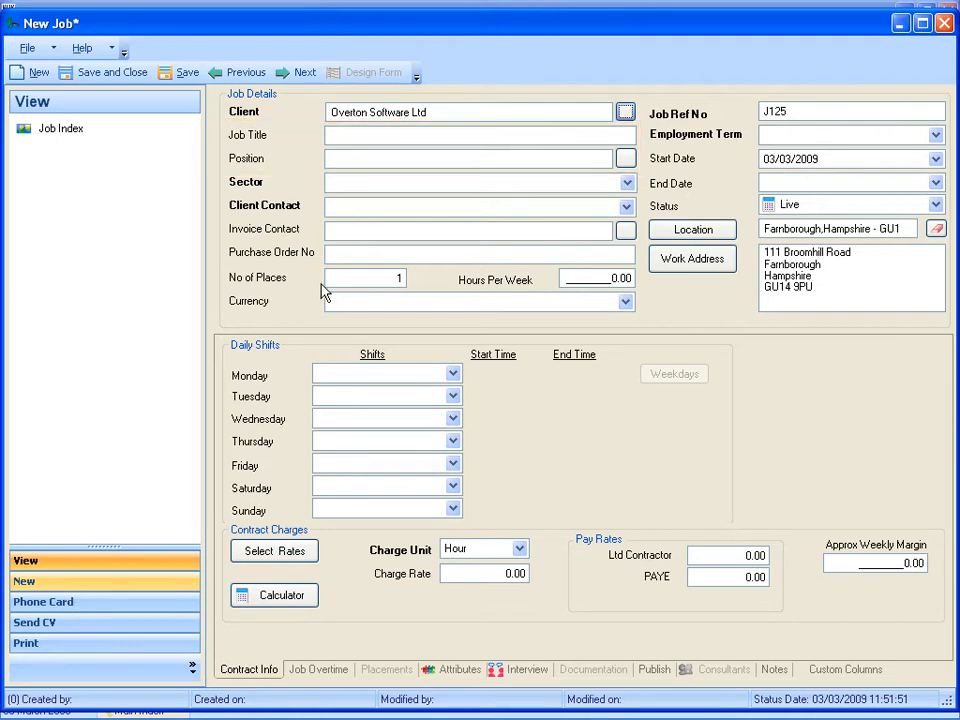
# - Enter Sales Executive as the job title and choose Sales Consultant as the position, declining to update the title
pyautogui.click(333, 140)
pyautogui.write('Sales Executive')
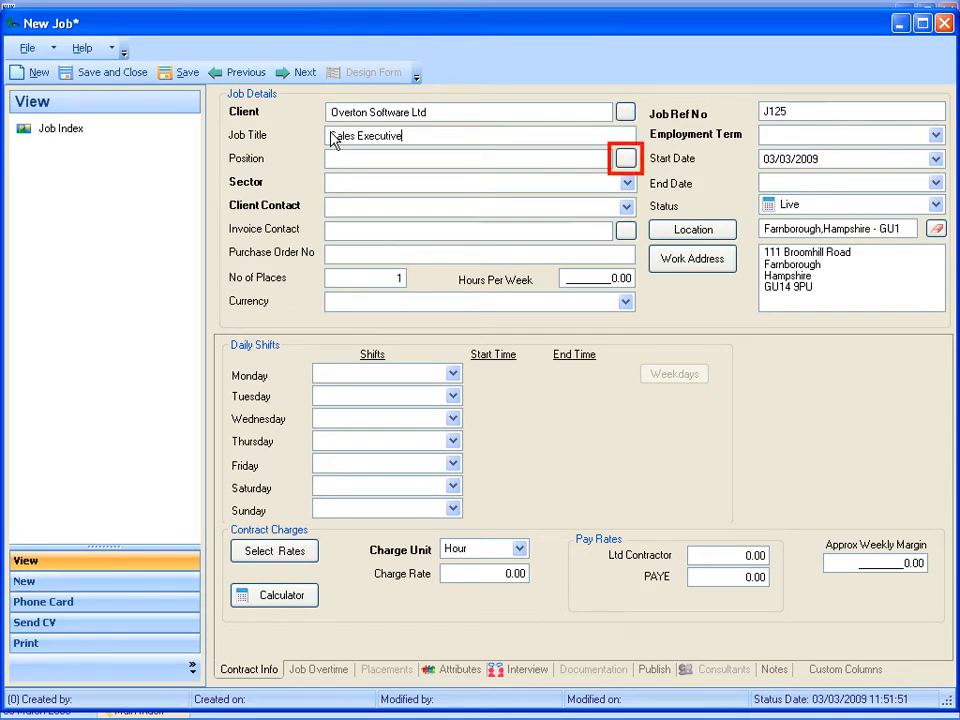
pyautogui.click(624, 157)
pyautogui.moveTo(606, 541); pyautogui.dragTo(607, 543)
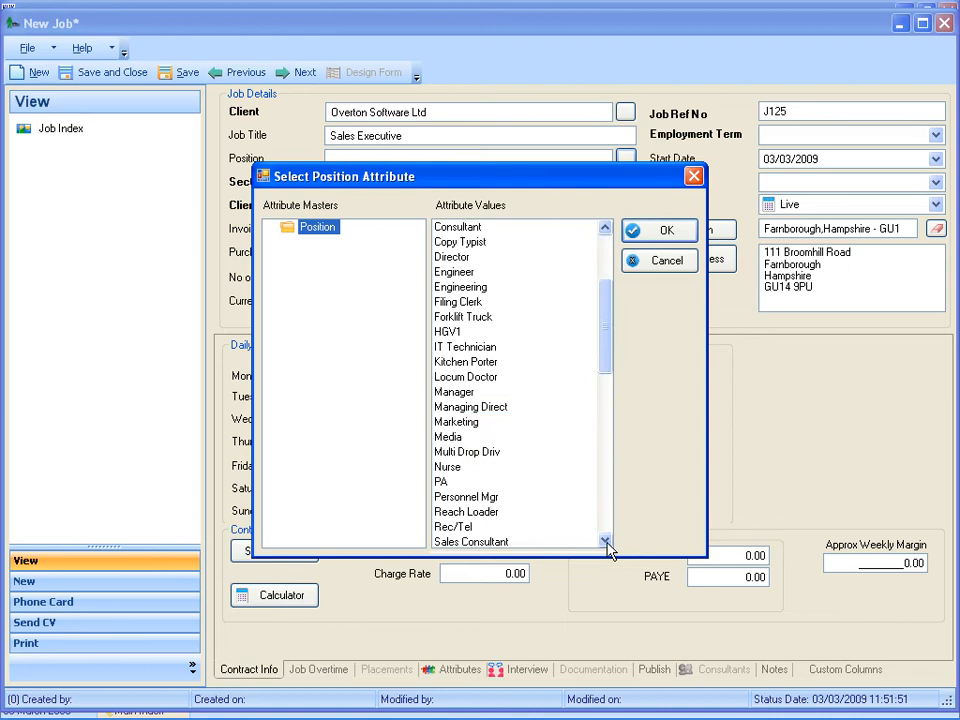
pyautogui.click(456, 542)
pyautogui.doubleClick(456, 542)
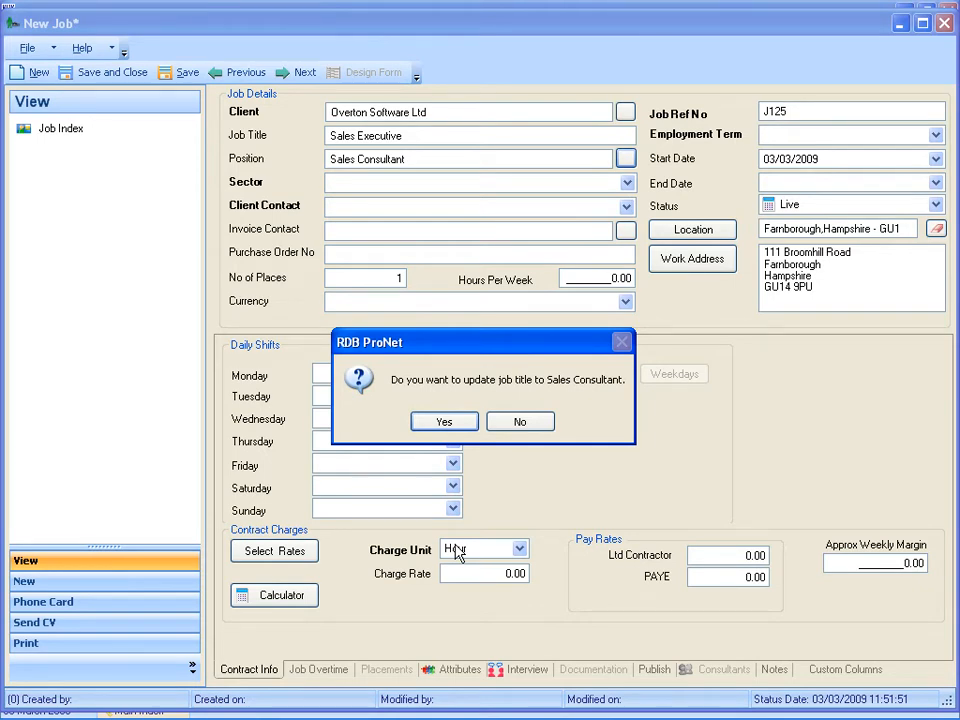
pyautogui.click(520, 421)
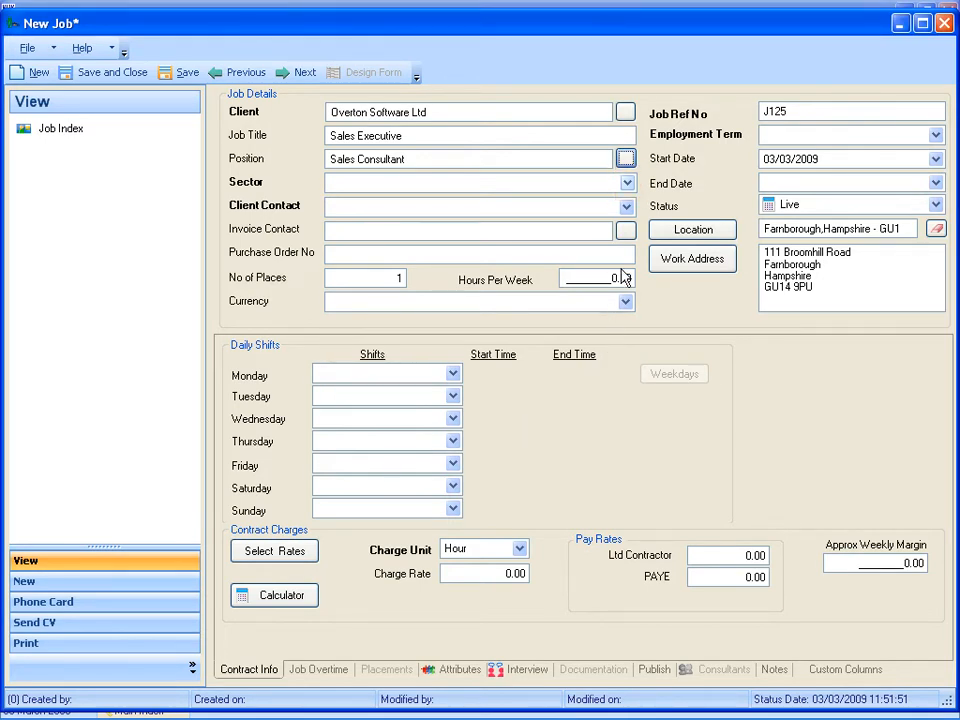
# - Set the job's sector to Main Sector and choose the client's listed person as the client contact
pyautogui.click(627, 183)
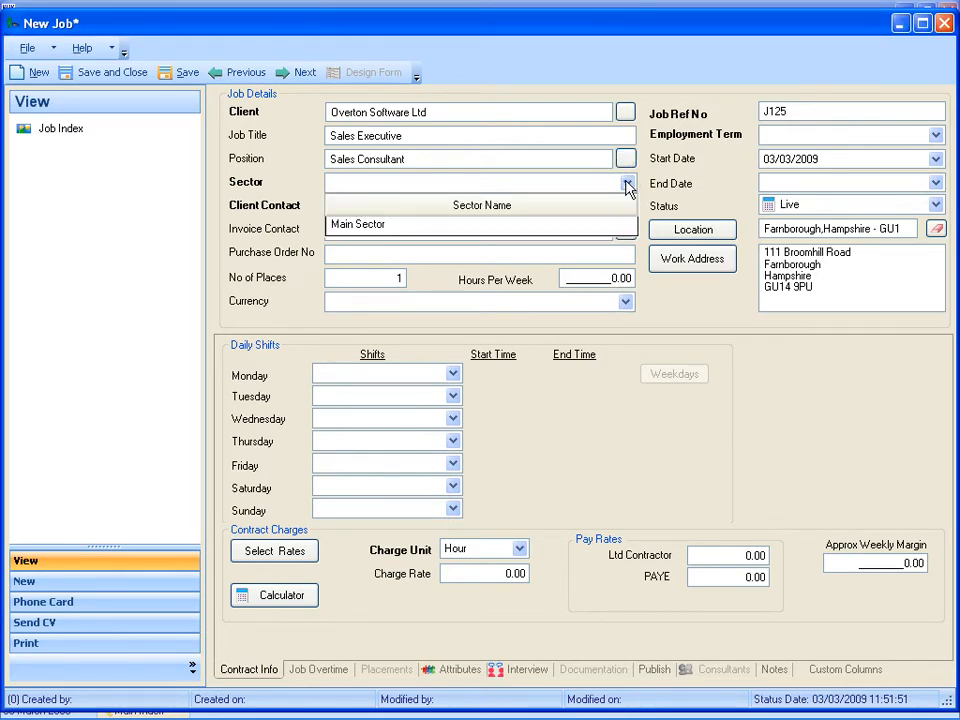
pyautogui.click(353, 228)
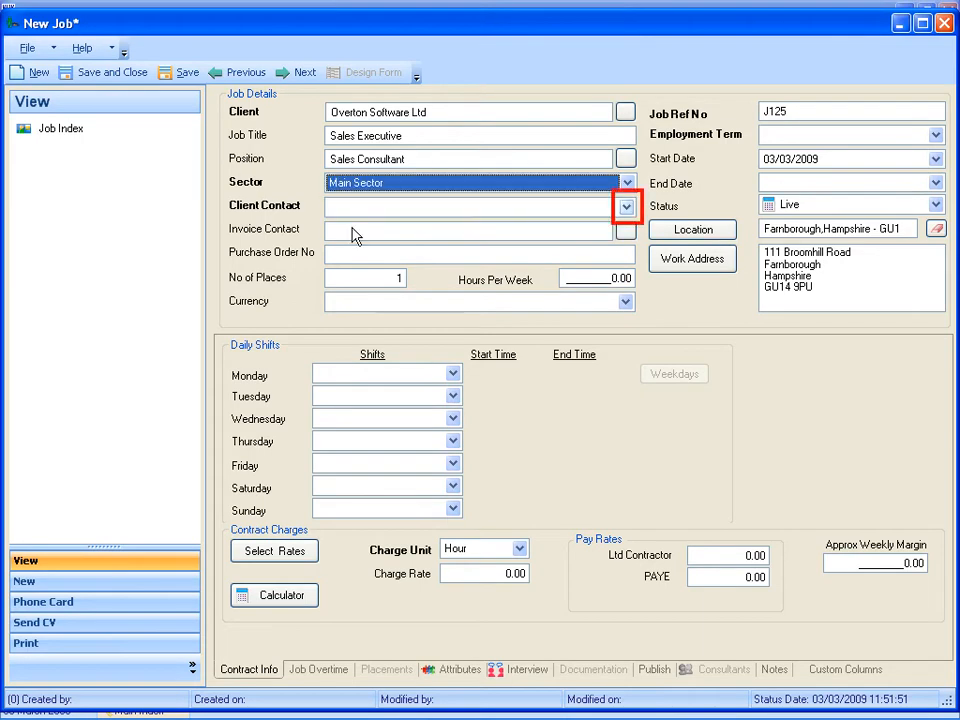
pyautogui.click(627, 207)
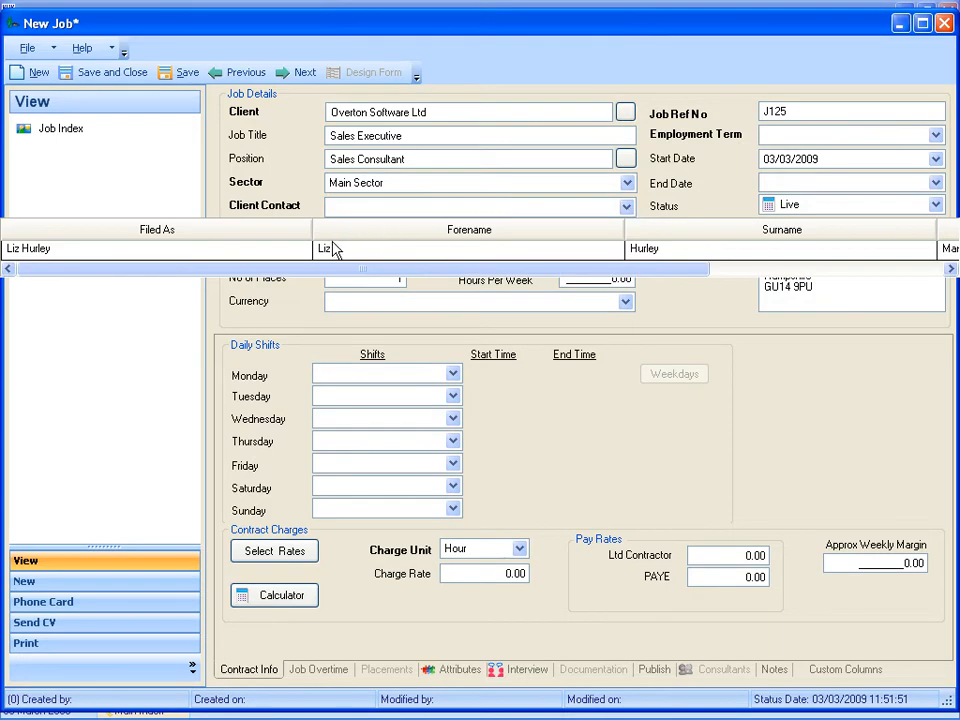
pyautogui.click(332, 252)
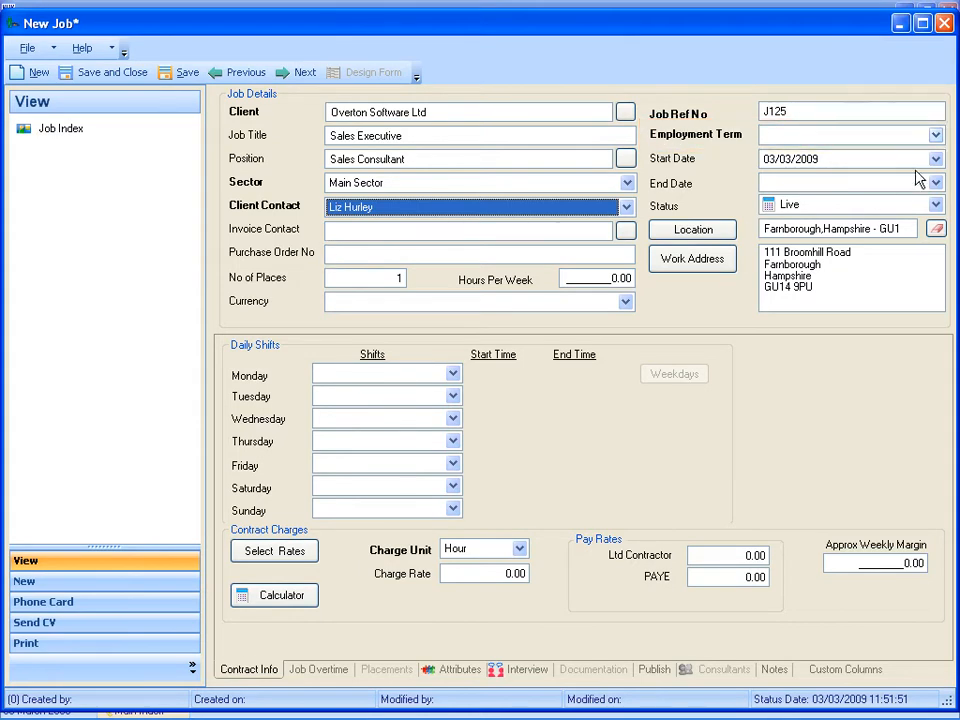
# - Set the employment term to Perm and the start date to 06/04/2009, and save the job
pyautogui.click(935, 134)
pyautogui.click(777, 215)
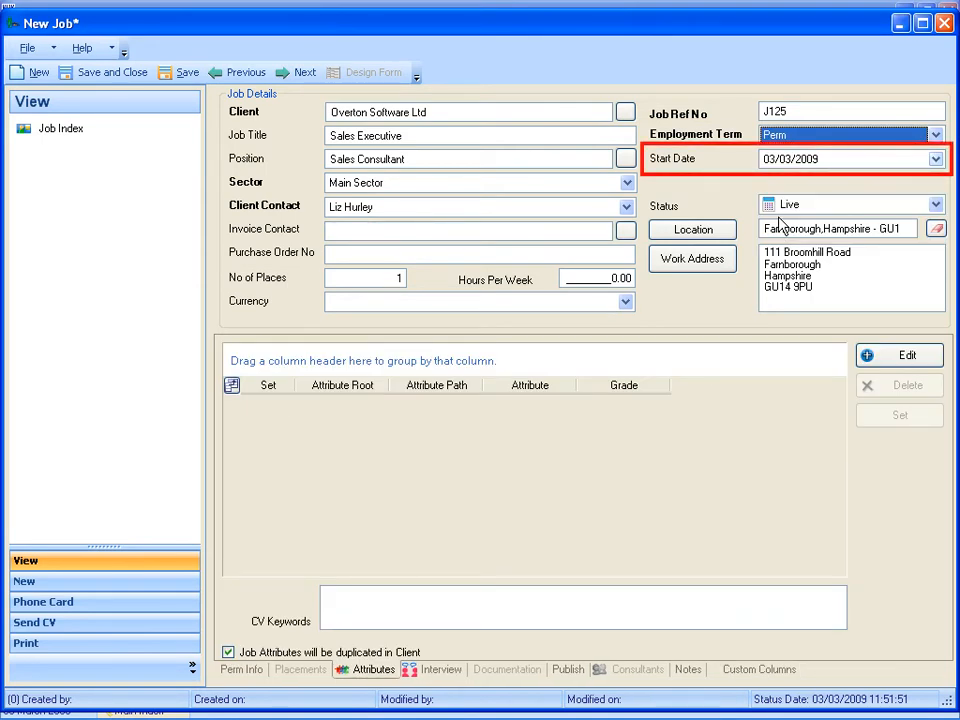
pyautogui.click(935, 160)
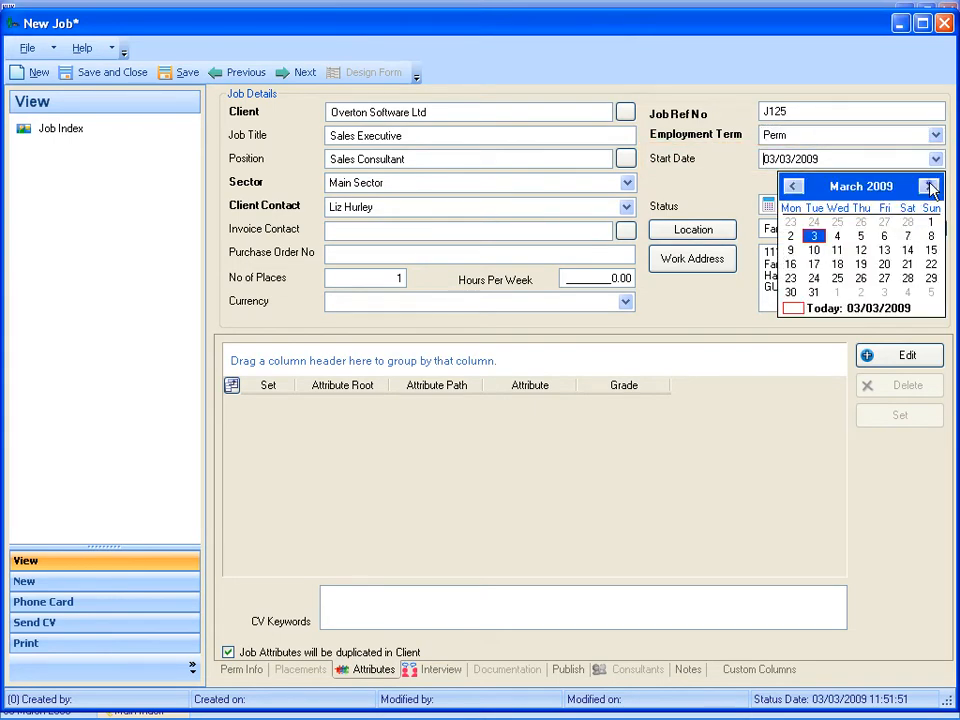
pyautogui.click(930, 187)
pyautogui.click(791, 246)
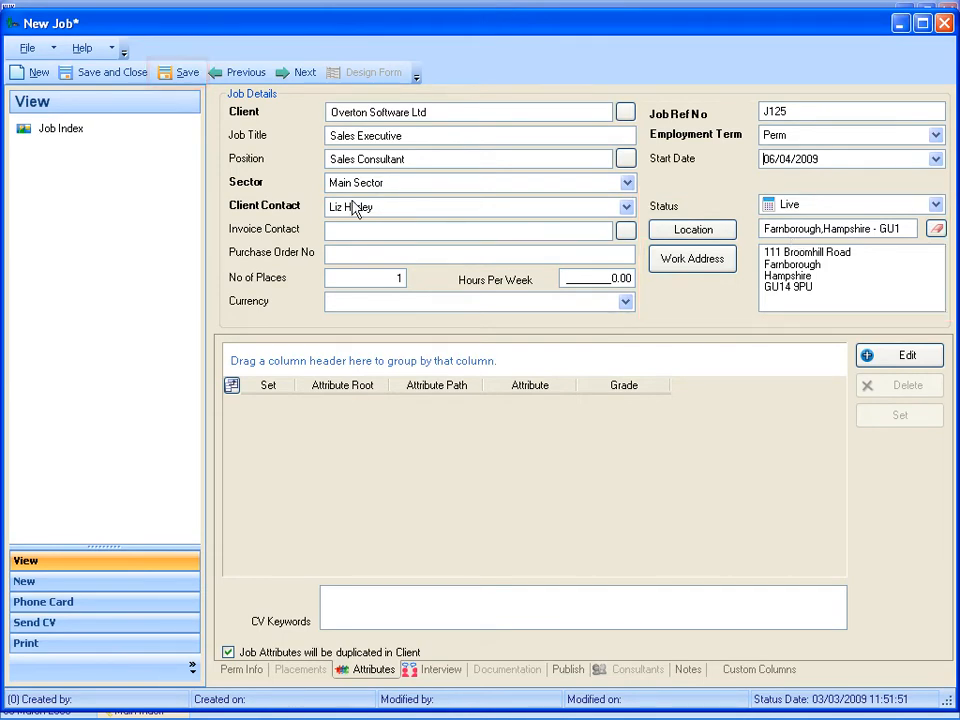
pyautogui.click(184, 73)
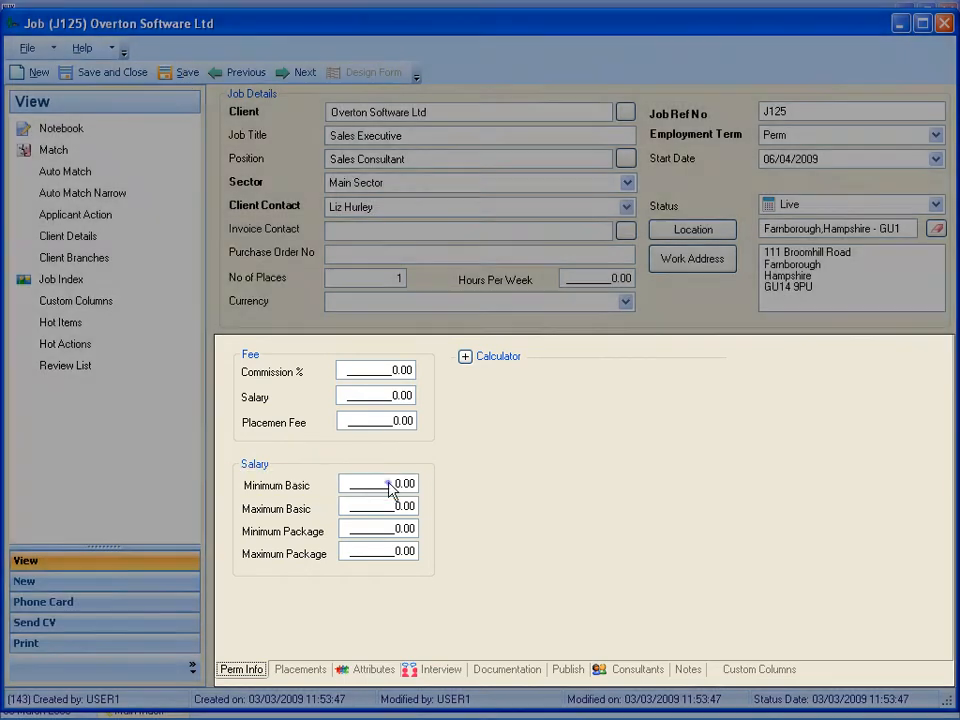
# - Set the job's minimum basic salary to 15,000 and its maximum basic salary to 18,000
pyautogui.click(390, 486)
pyautogui.write('15000')
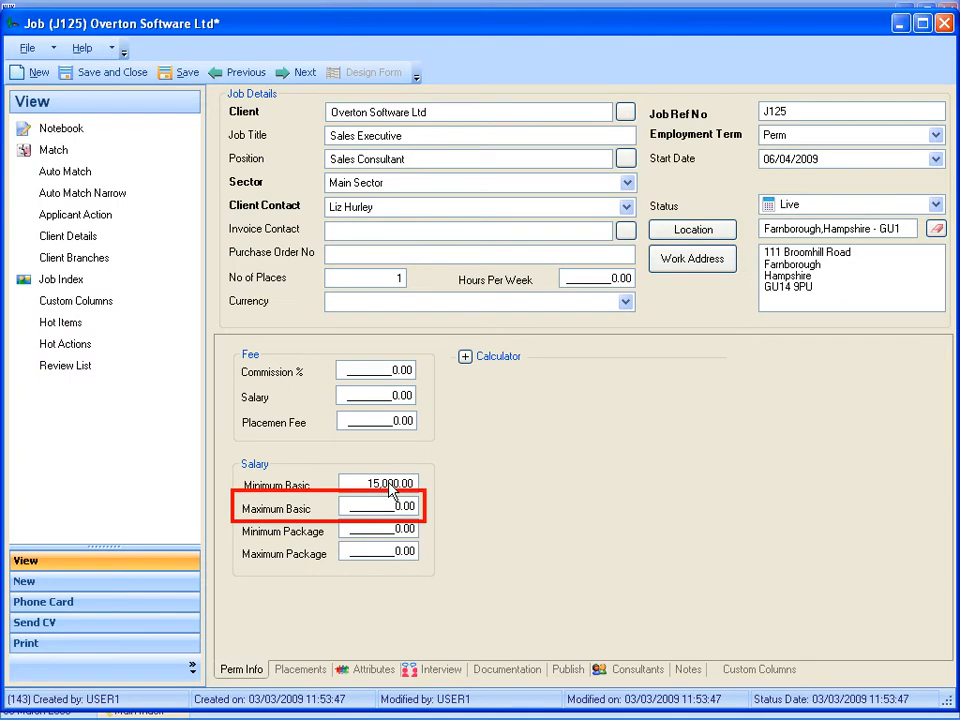
pyautogui.click(392, 508)
pyautogui.write('18000')
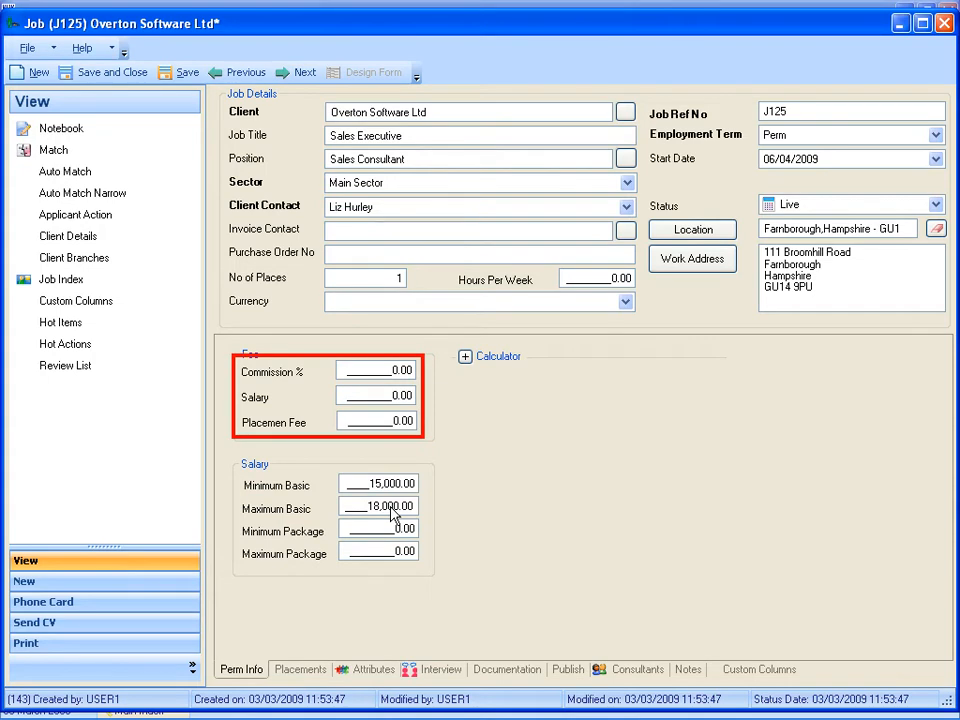
# - Set the placement fee's commission to 20% and its salary to 18,000, briefly showing and hiding the calculator
pyautogui.click(388, 374)
pyautogui.write('20')
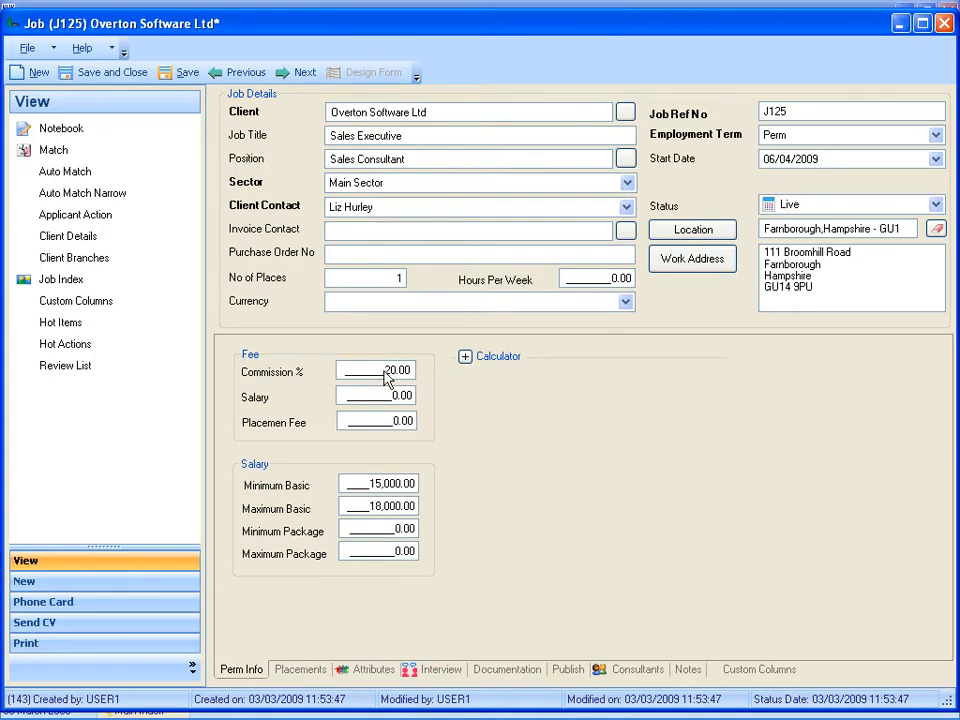
pyautogui.click(386, 398)
pyautogui.write('18000')
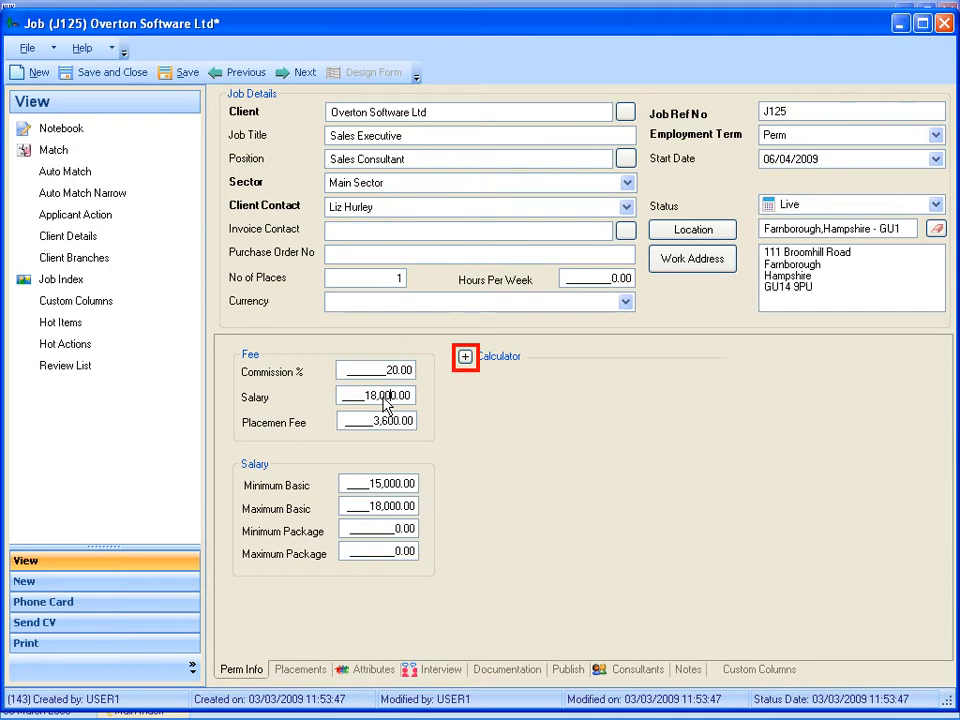
pyautogui.click(465, 358)
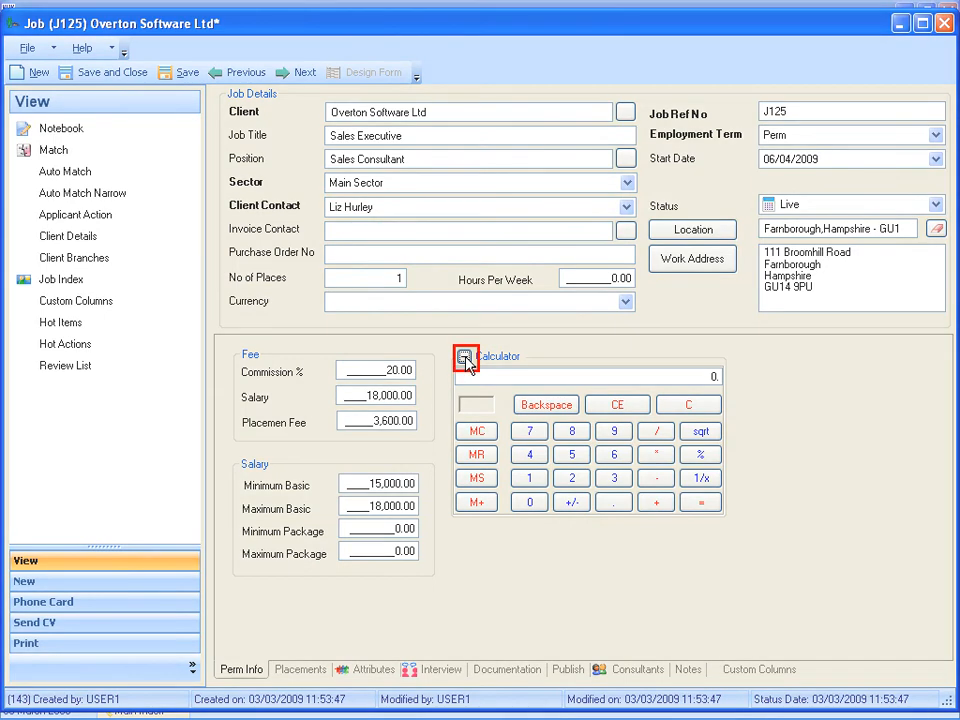
pyautogui.click(465, 358)
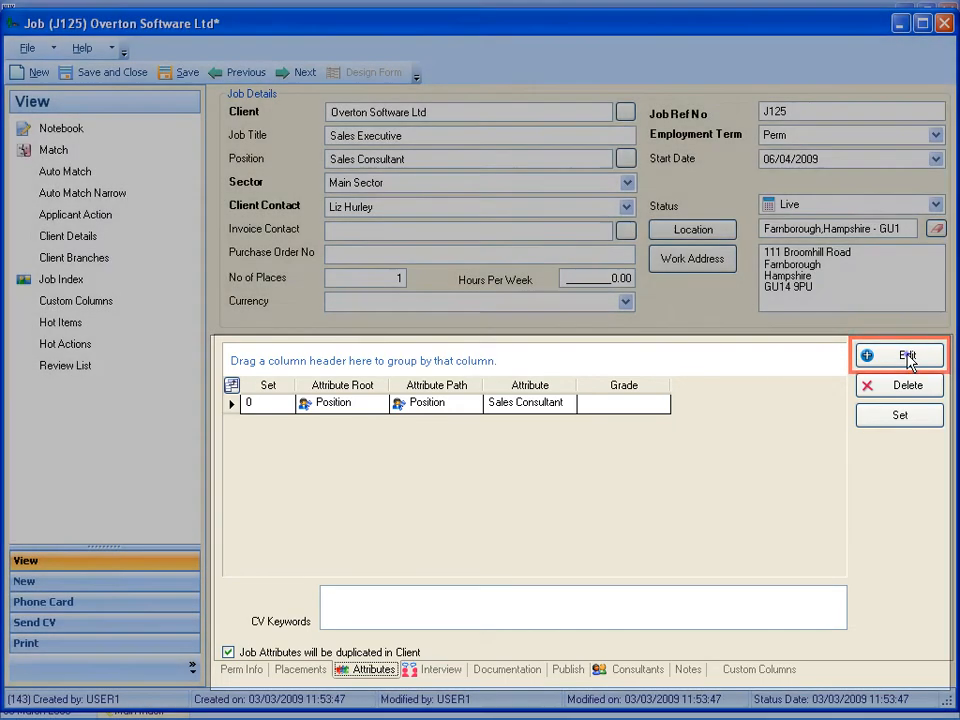
# - Add the A Levels qualification and the Marketing position to the job's attributes, and enter Word as a CV keyword
pyautogui.click(909, 361)
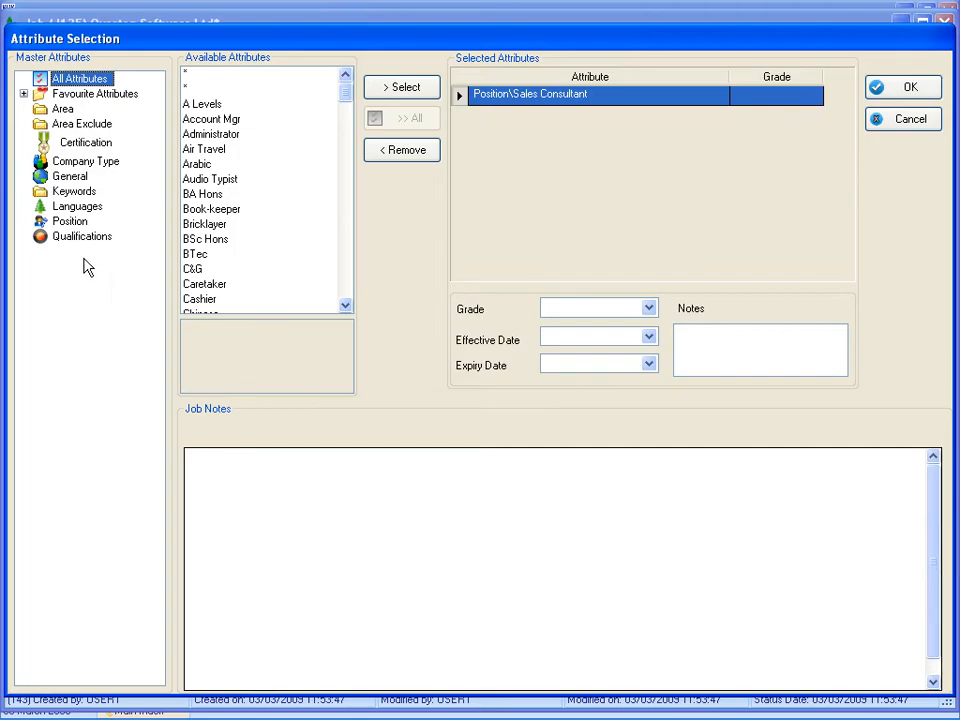
pyautogui.click(77, 237)
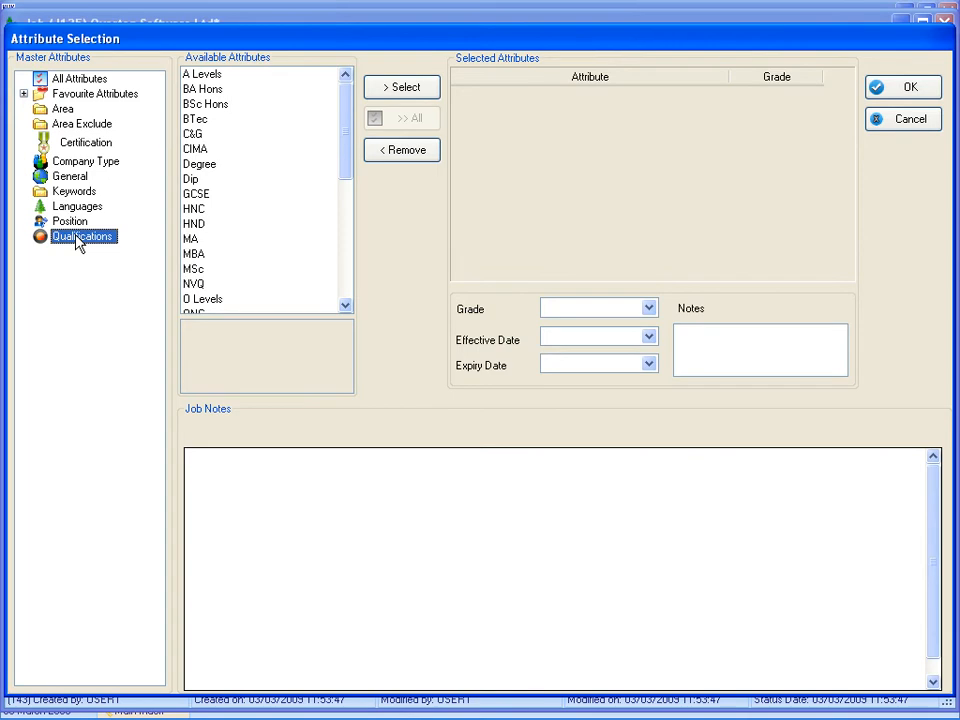
pyautogui.doubleClick(206, 77)
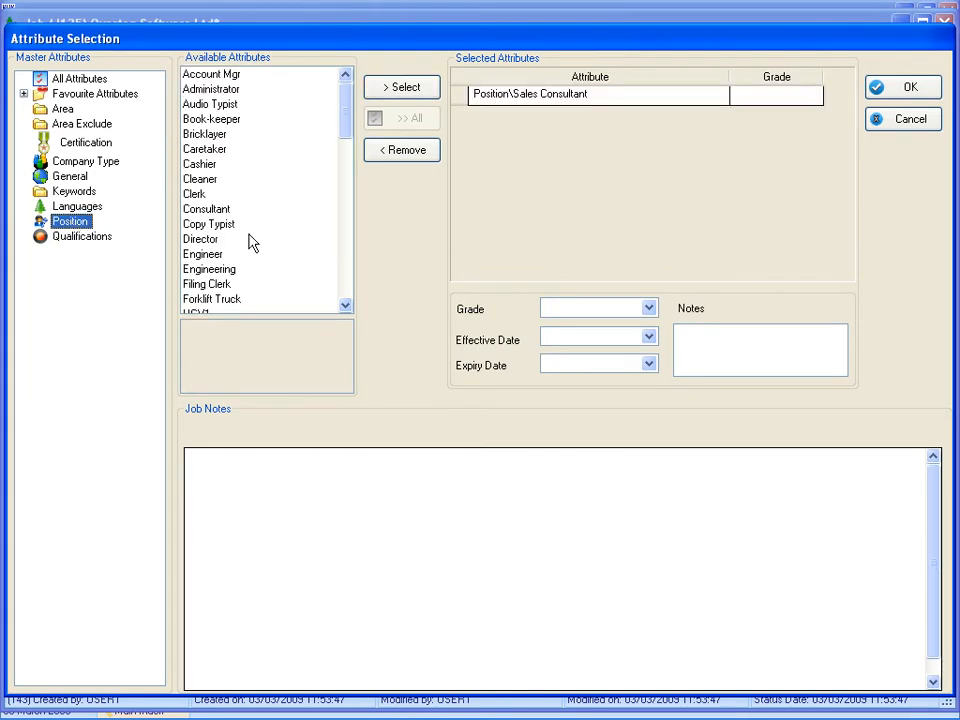
pyautogui.click(346, 305)
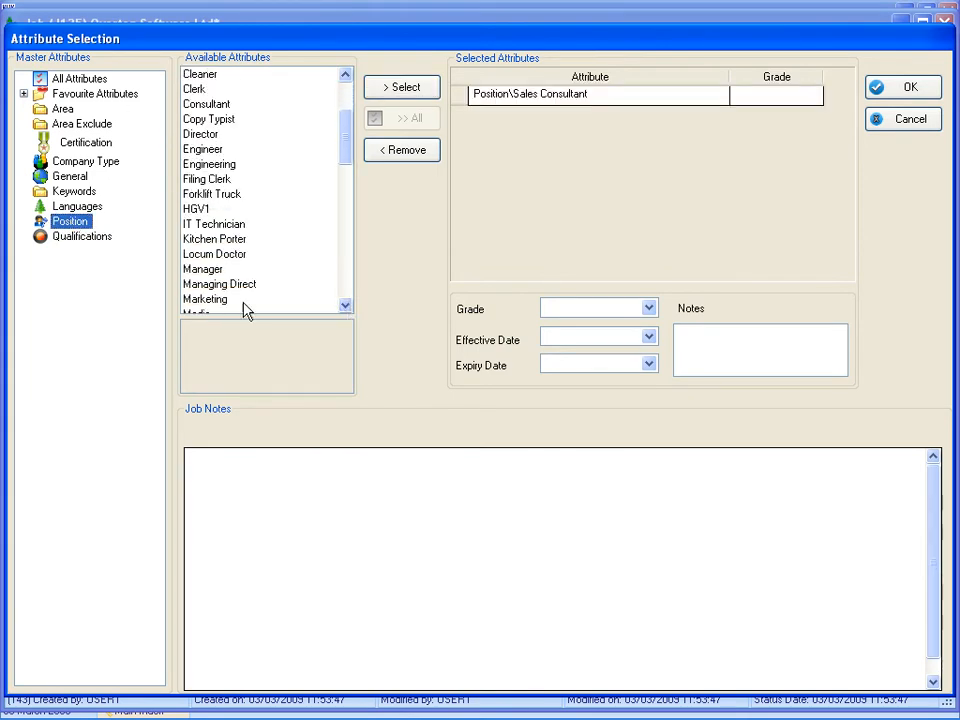
pyautogui.doubleClick(208, 299)
pyautogui.click(908, 88)
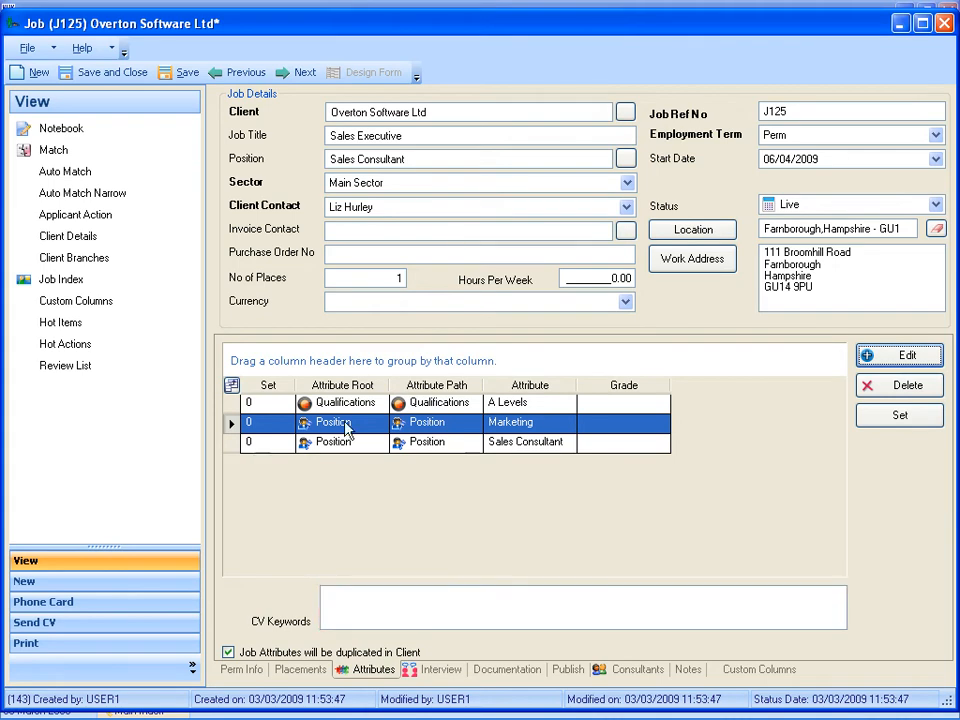
pyautogui.write('Word')
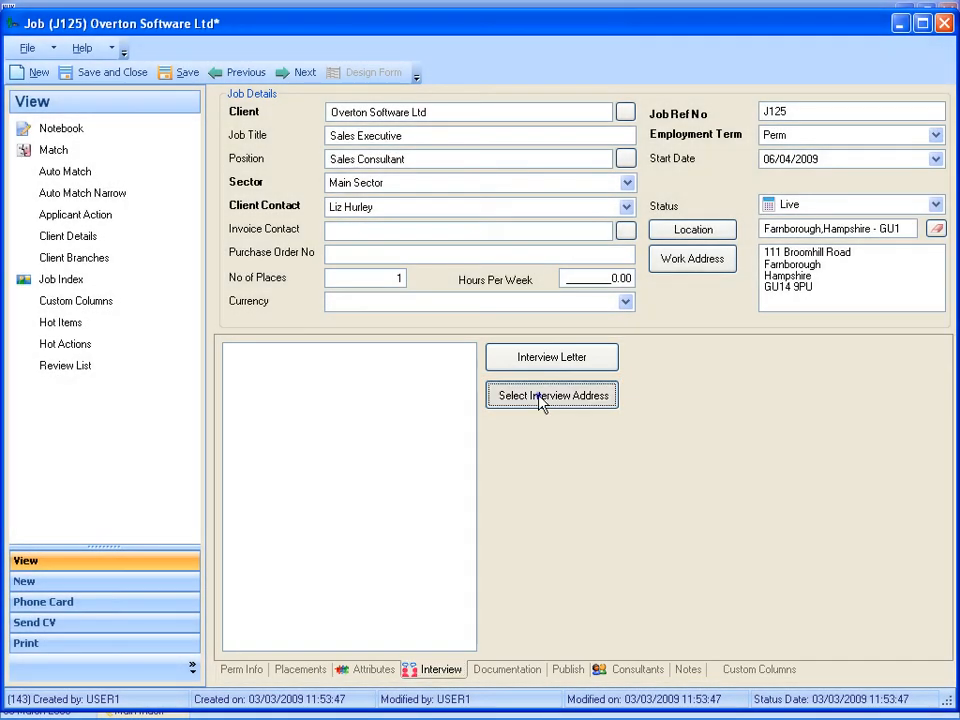
# - Choose the office address of Overton Software Ltd as the job's interview address
pyautogui.click(542, 401)
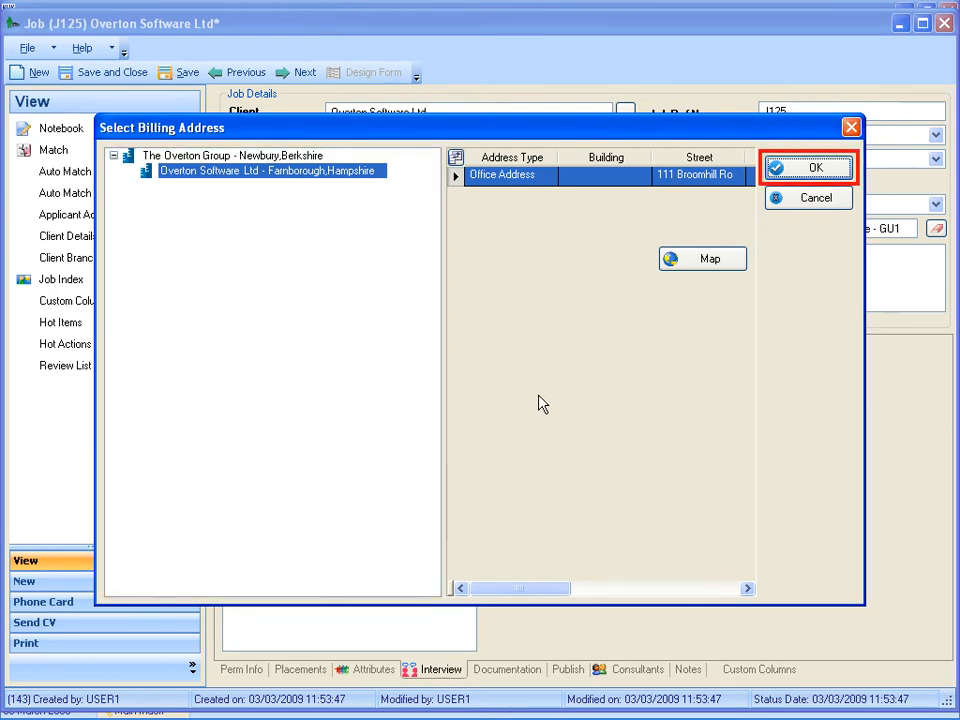
pyautogui.click(816, 168)
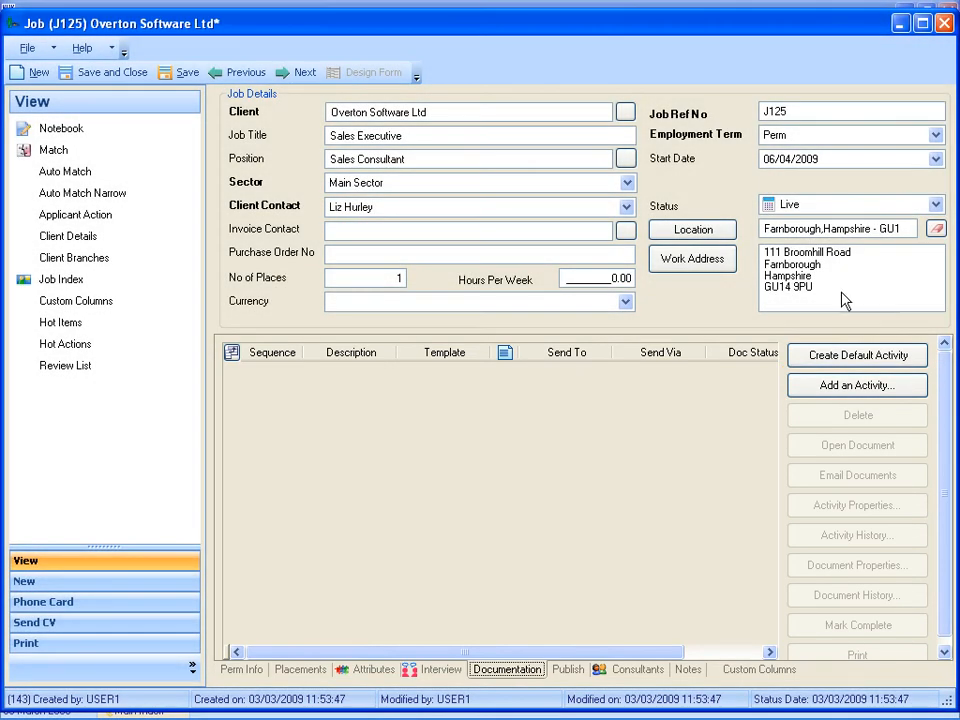
# - Create the default documentation activities and load Job Description J125.doc into the Job Description document, saving and closing it
pyautogui.click(843, 357)
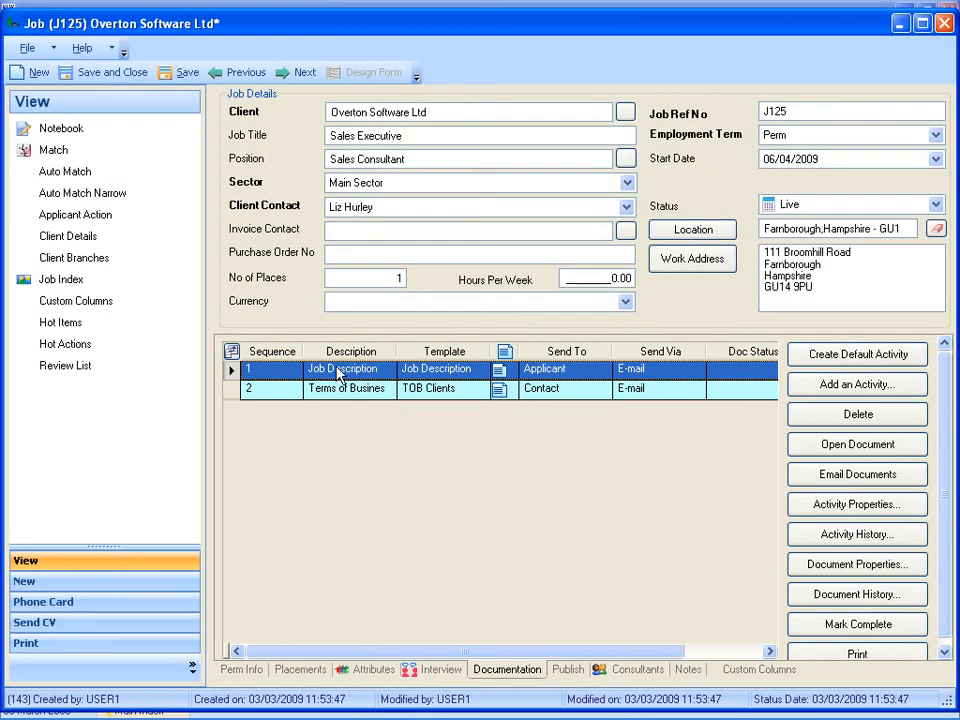
pyautogui.doubleClick(345, 372)
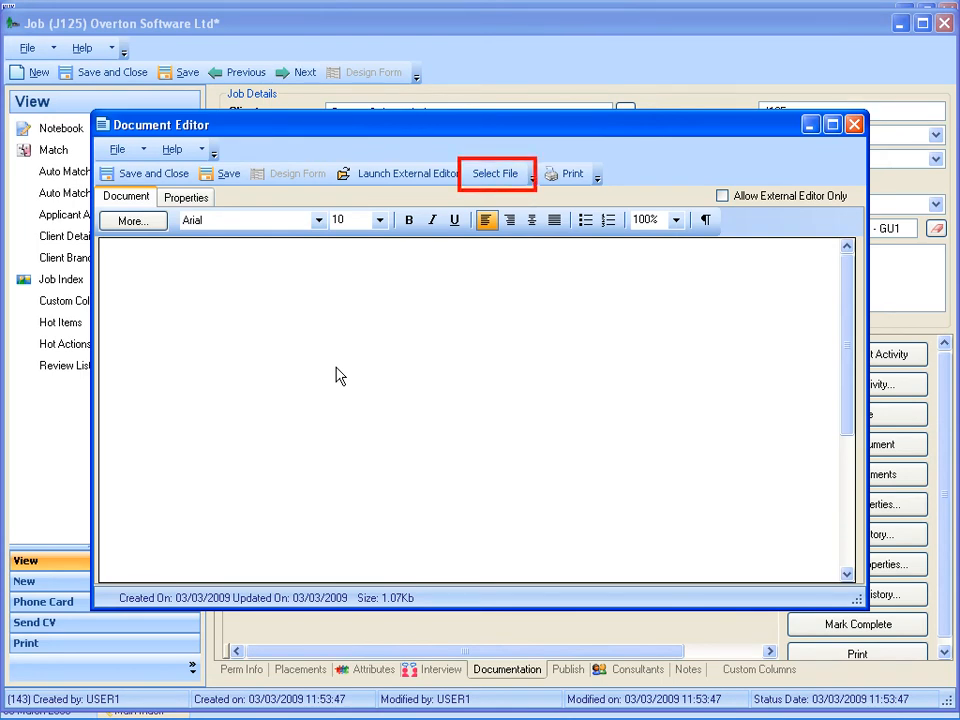
pyautogui.click(491, 180)
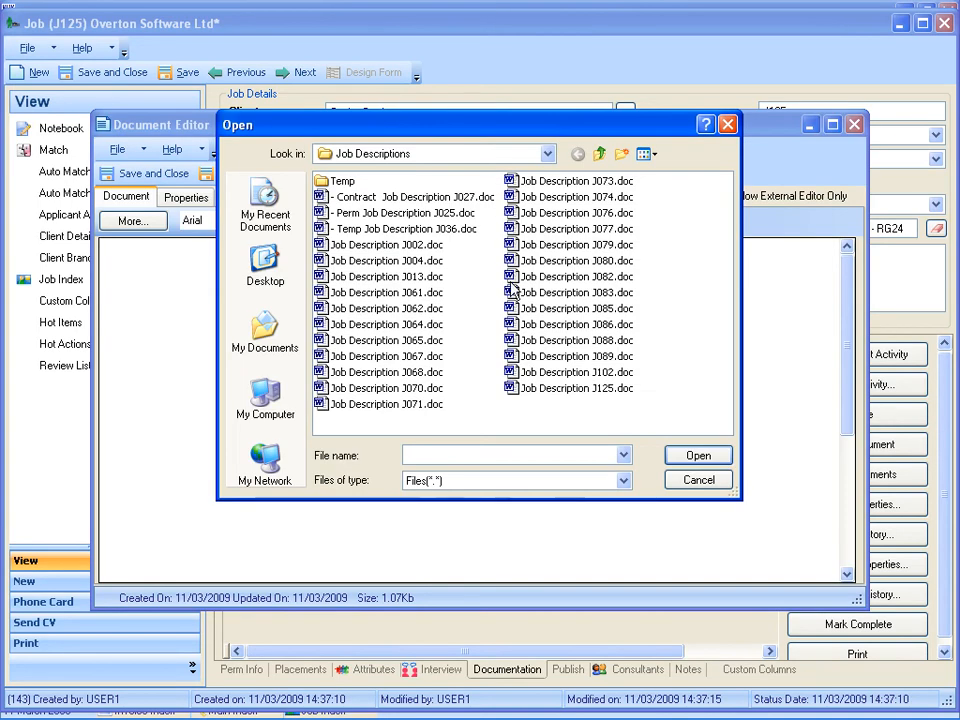
pyautogui.doubleClick(518, 388)
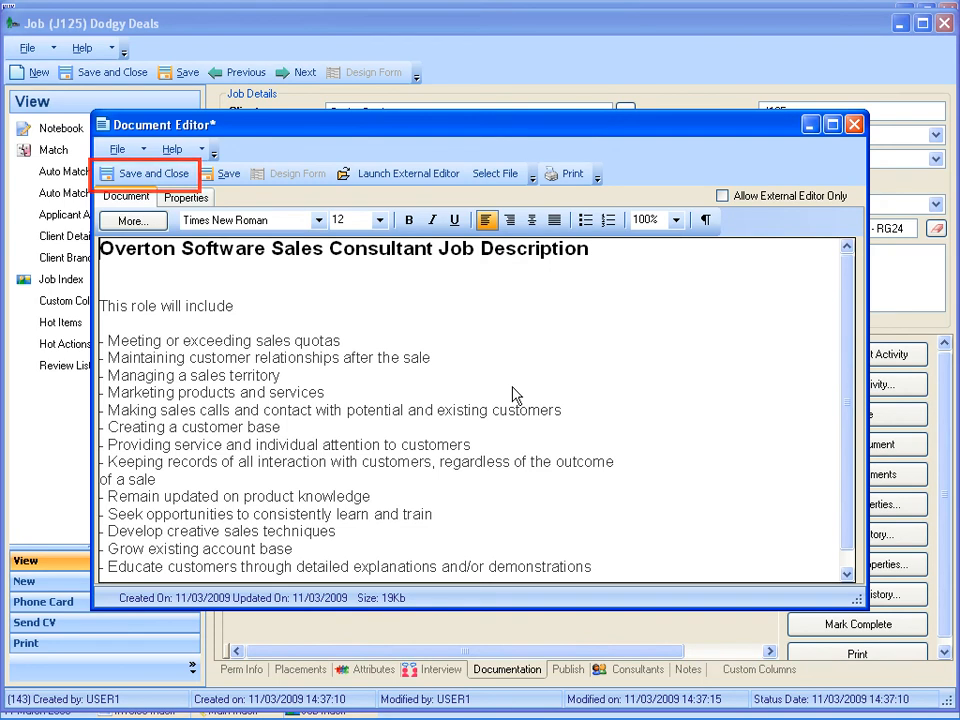
pyautogui.click(138, 176)
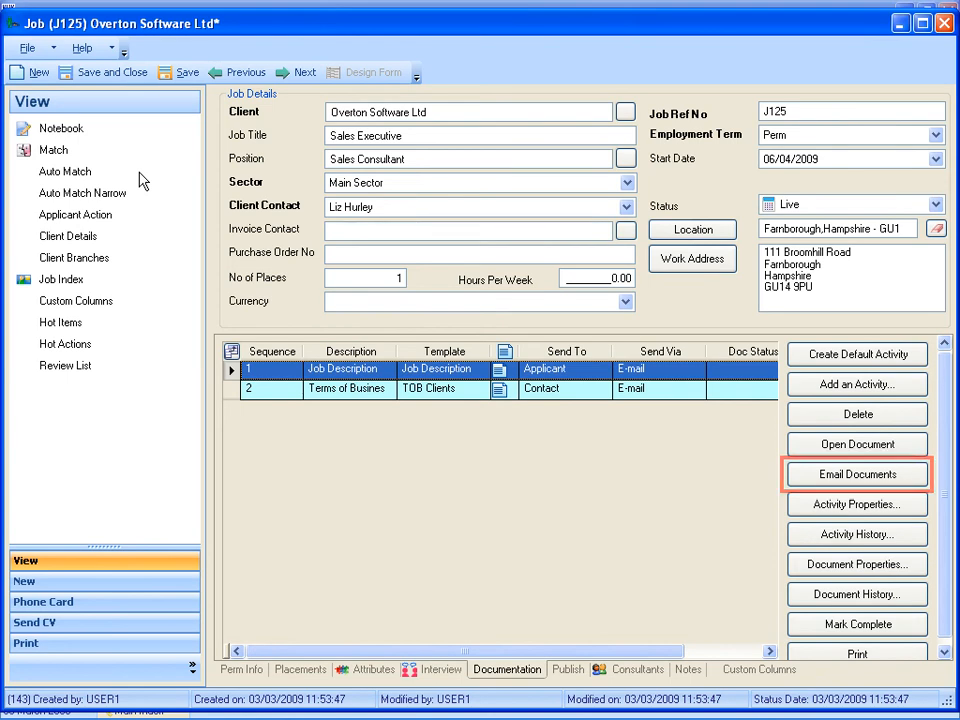
# - Start an email of the job's applicant documents, searching for the applicant by first name and selecting the matching record as recipient
pyautogui.click(836, 476)
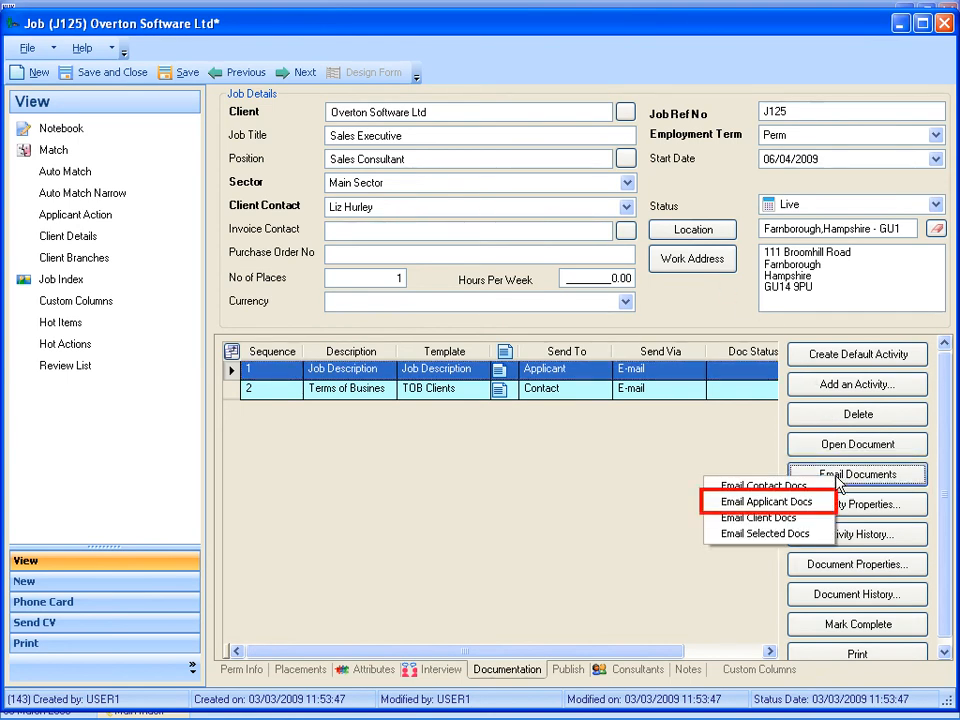
pyautogui.click(746, 502)
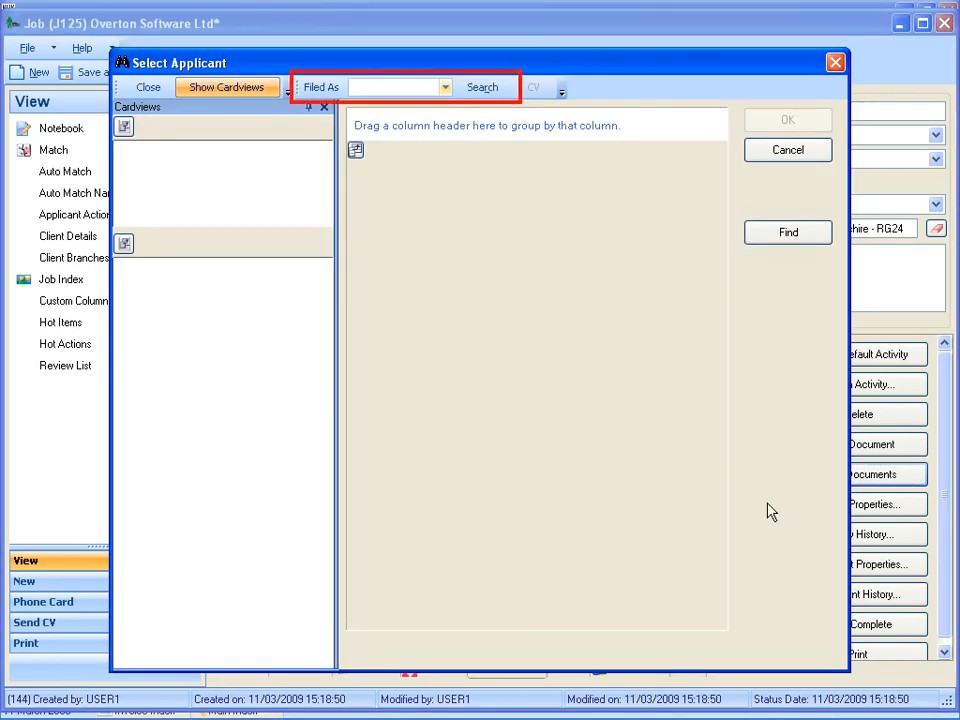
pyautogui.write('davina')
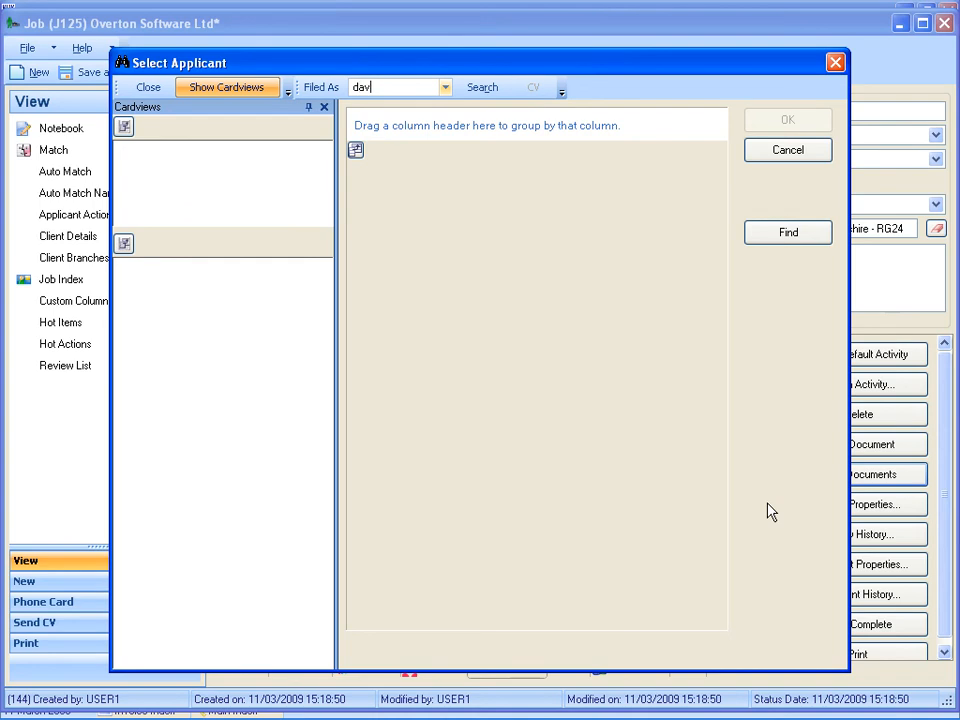
pyautogui.click(482, 88)
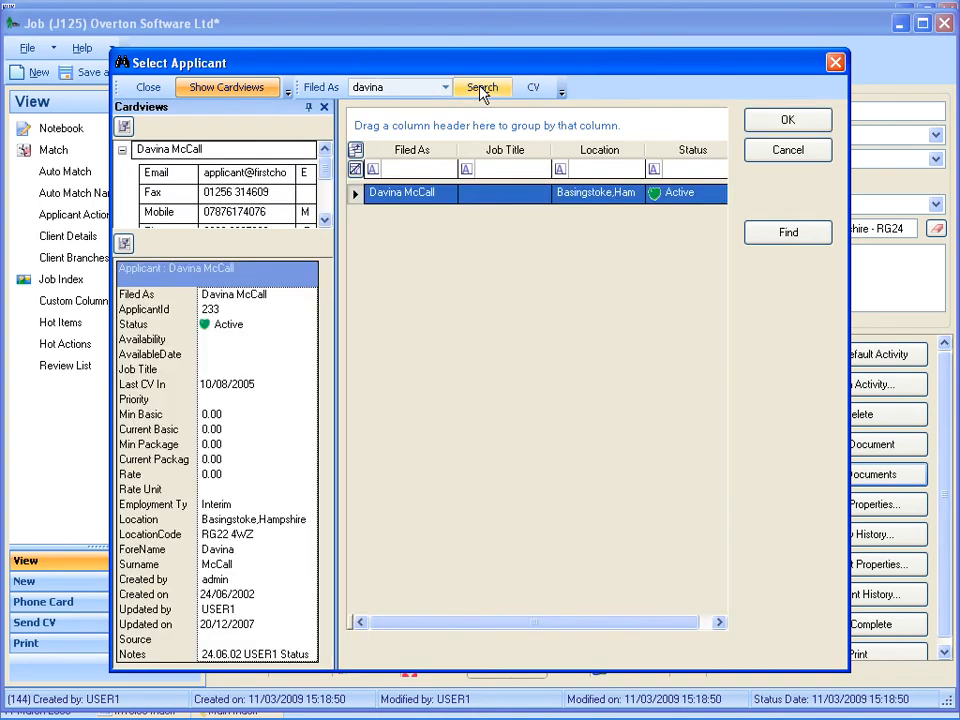
pyautogui.doubleClick(439, 193)
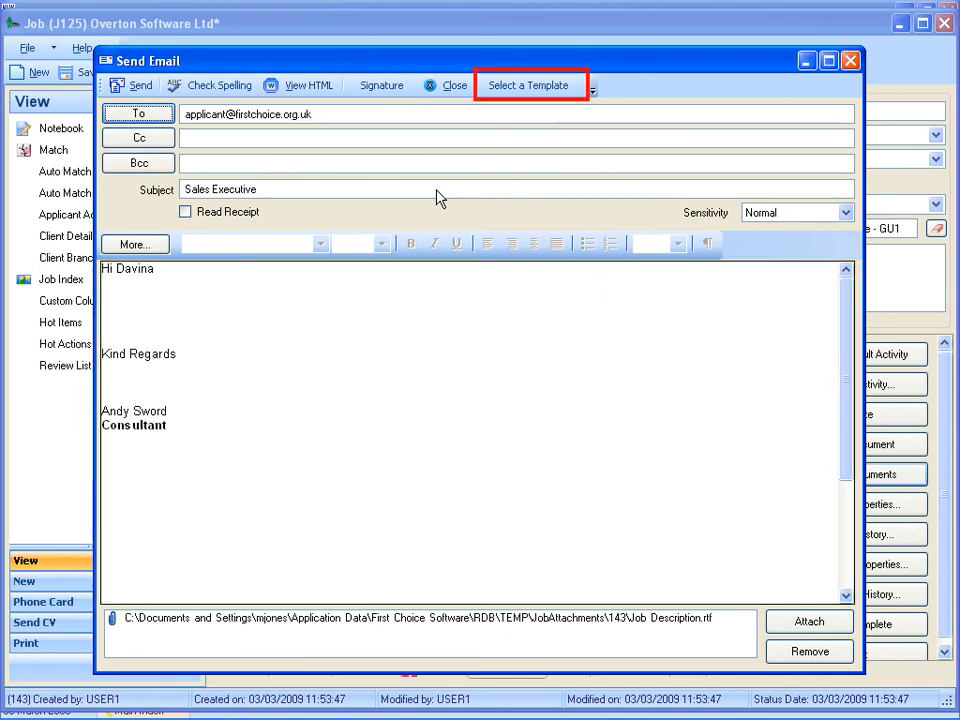
# - Apply the Job Description Email template to the message and send it to the applicant
pyautogui.click(515, 91)
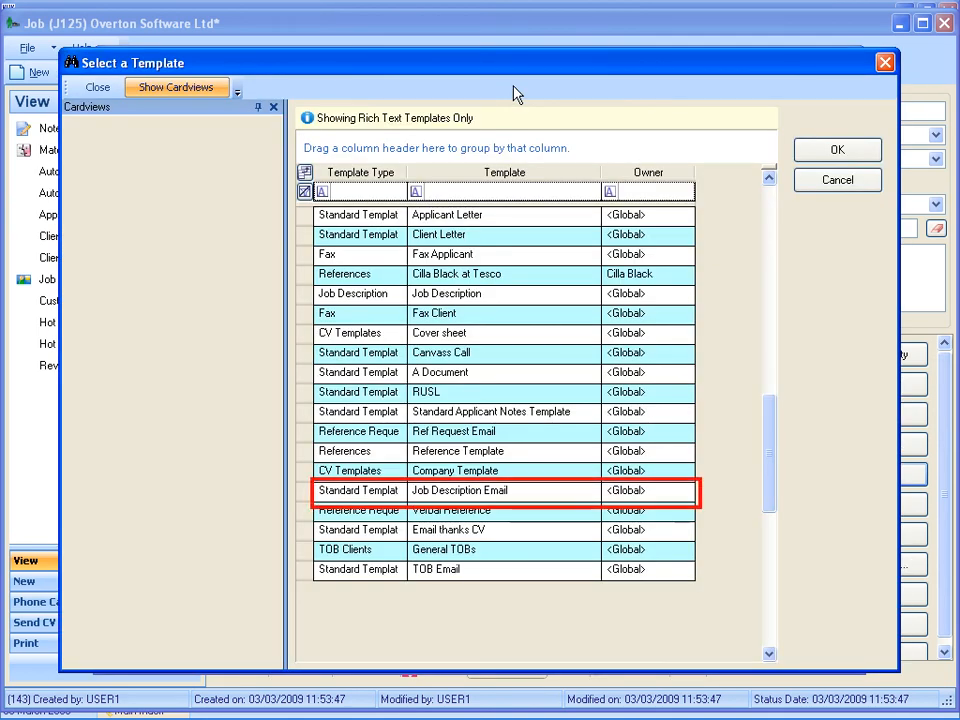
pyautogui.doubleClick(445, 490)
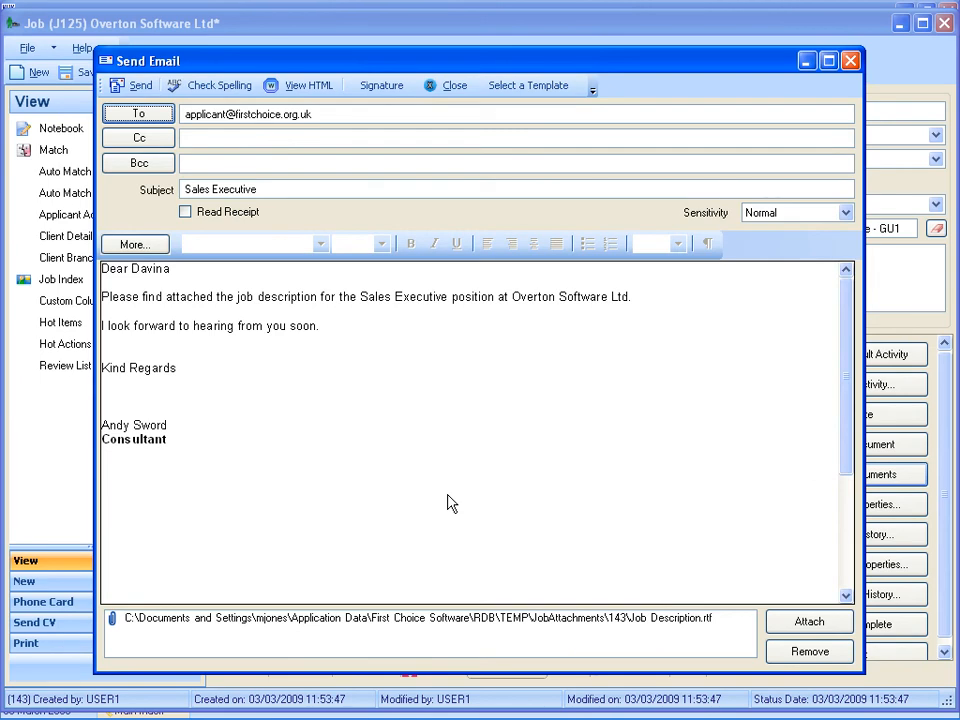
pyautogui.click(132, 87)
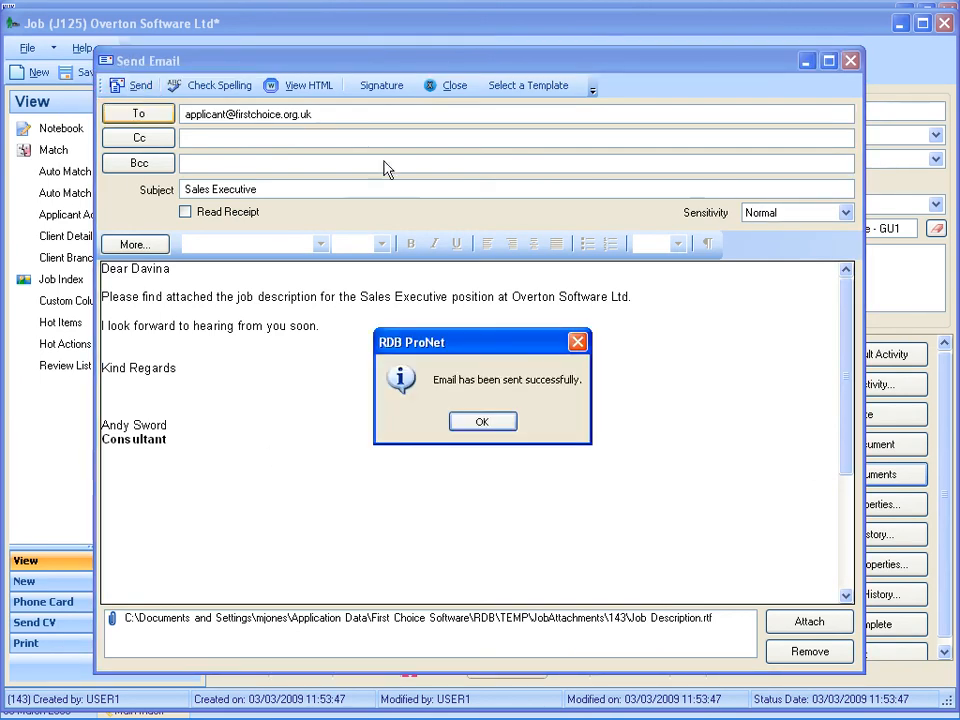
pyautogui.click(481, 423)
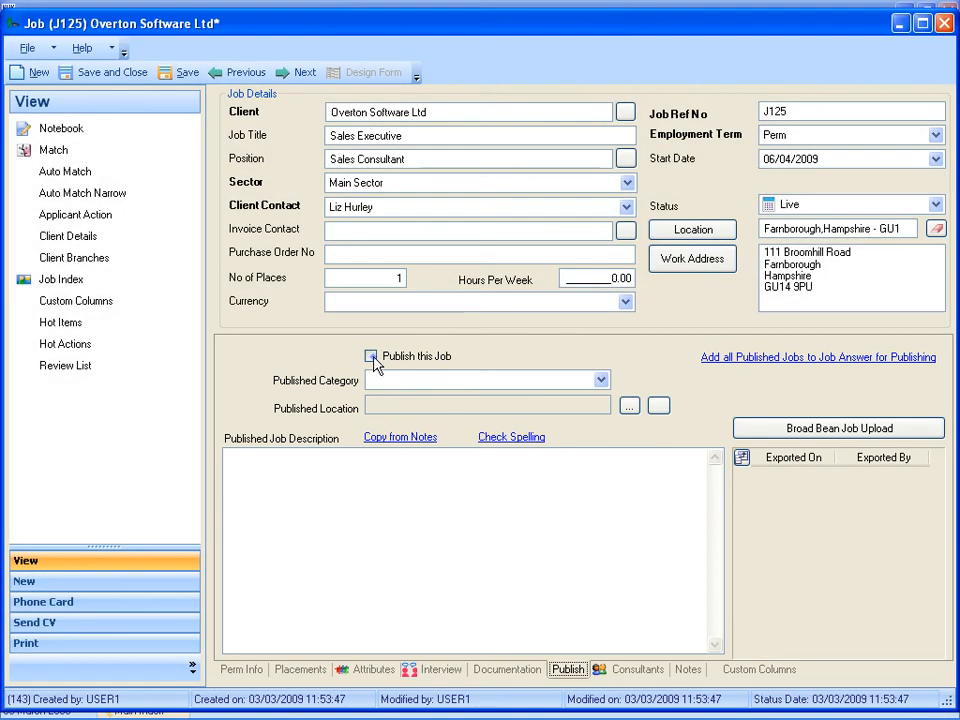
# - Mark the job for publishing with category Sales, location Se and the description "Sales Account Management role."
pyautogui.click(371, 357)
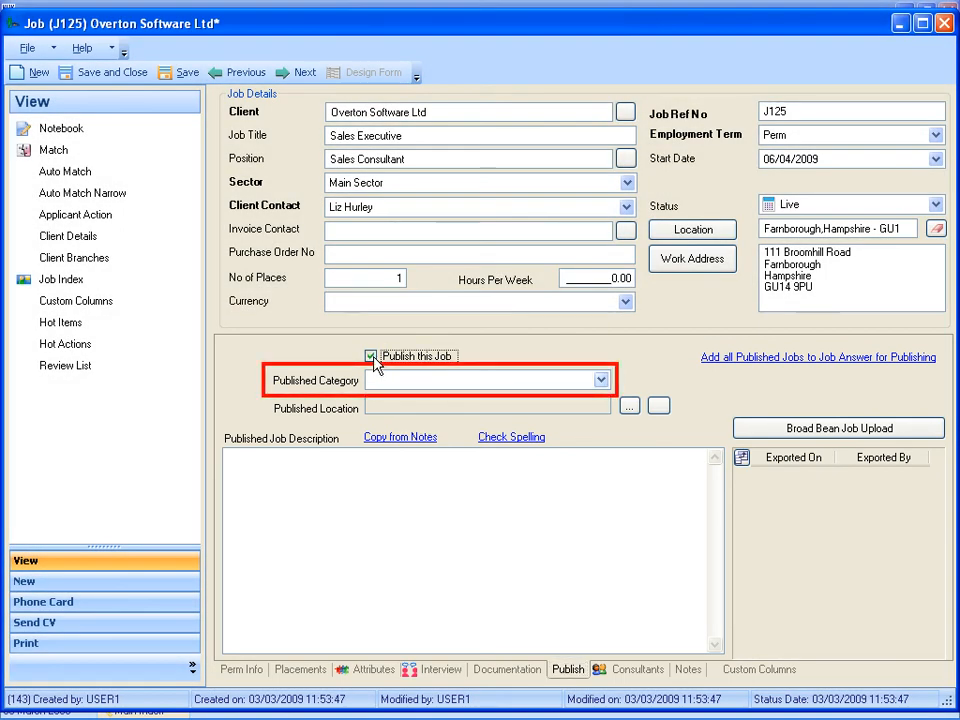
pyautogui.click(601, 380)
pyautogui.moveTo(620, 563); pyautogui.dragTo(621, 566)
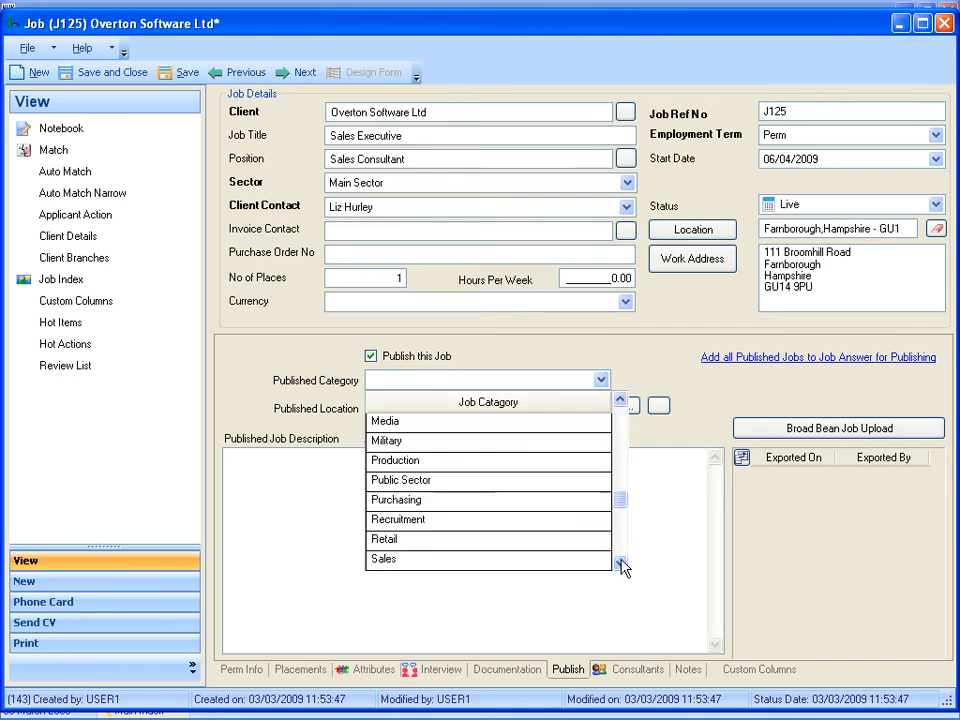
pyautogui.click(386, 562)
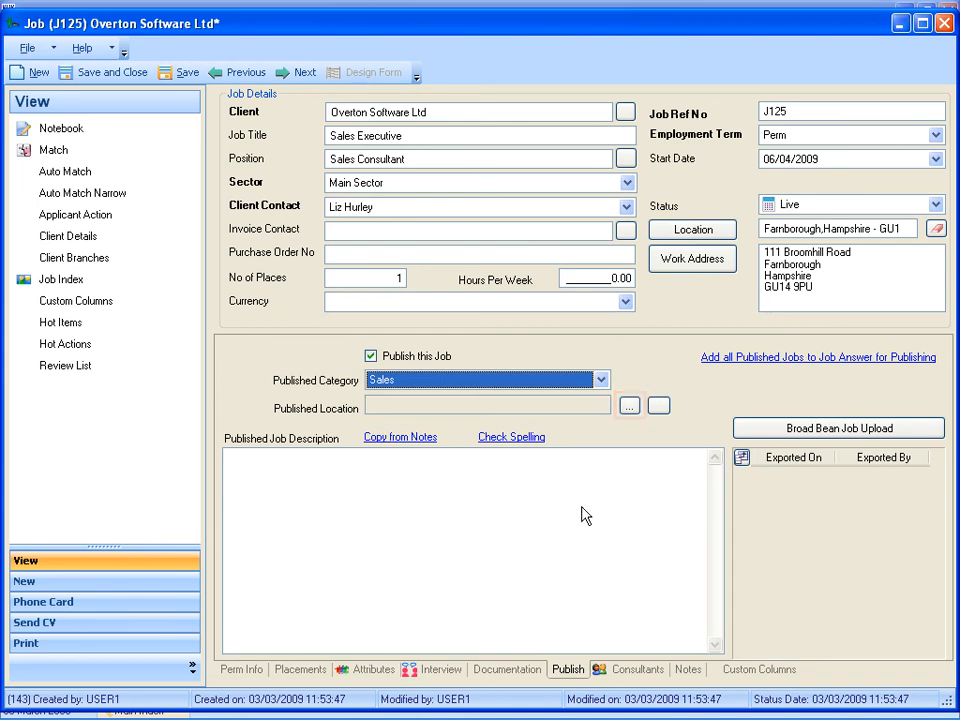
pyautogui.click(628, 408)
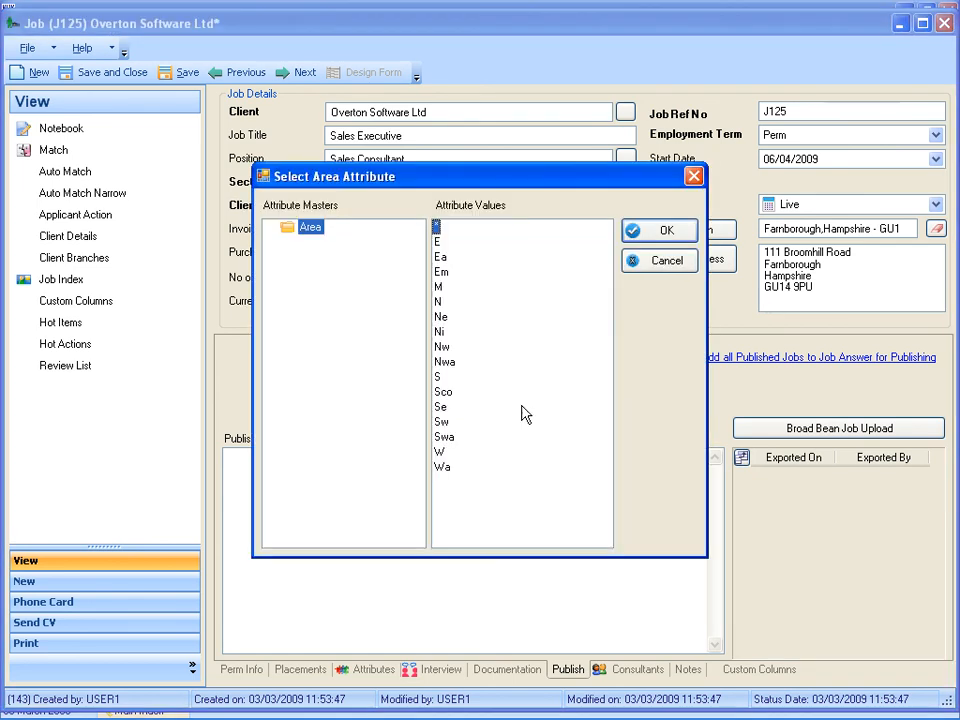
pyautogui.doubleClick(440, 408)
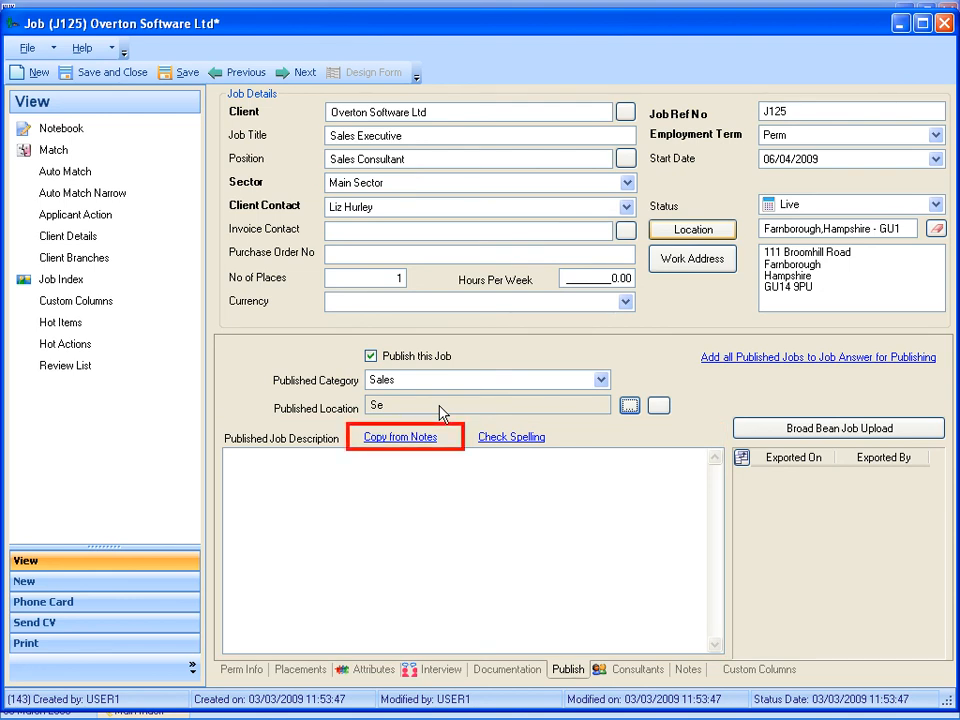
pyautogui.click(228, 457)
pyautogui.write('Sales Account Management role.')
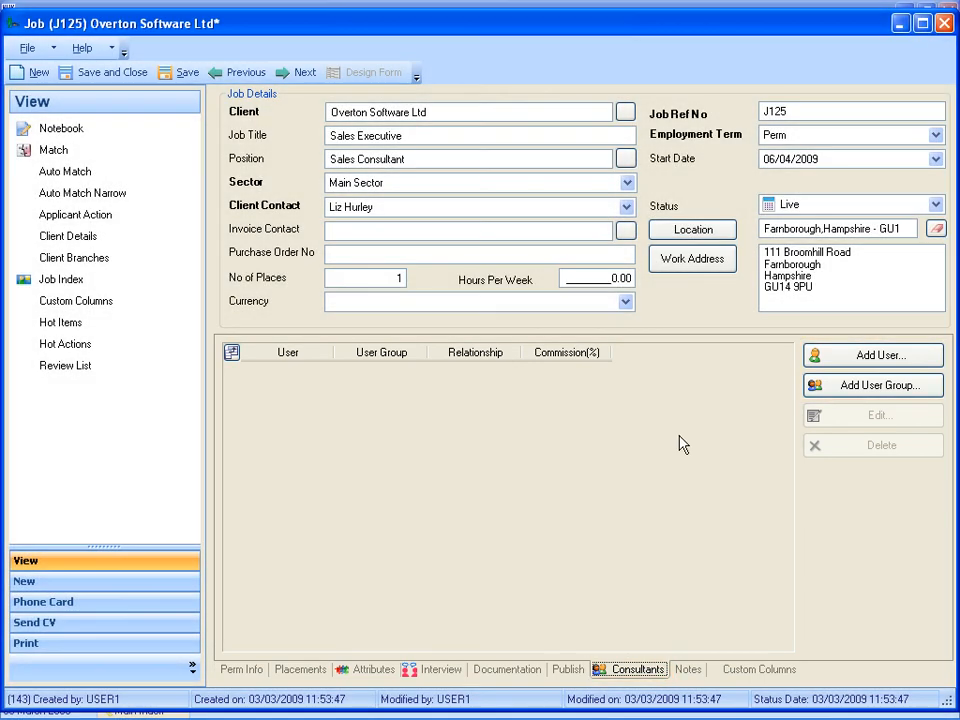
# - Add the consultant who signs the applicant email to the job as Primary Consultant with 100% commission, and save the entry
pyautogui.click(870, 357)
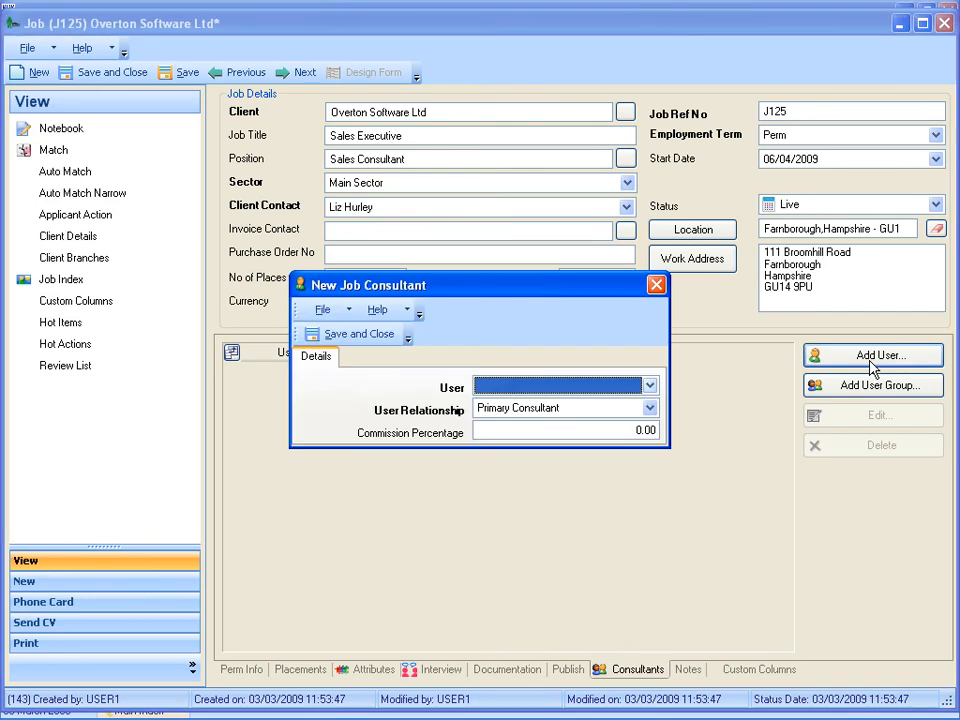
pyautogui.click(650, 385)
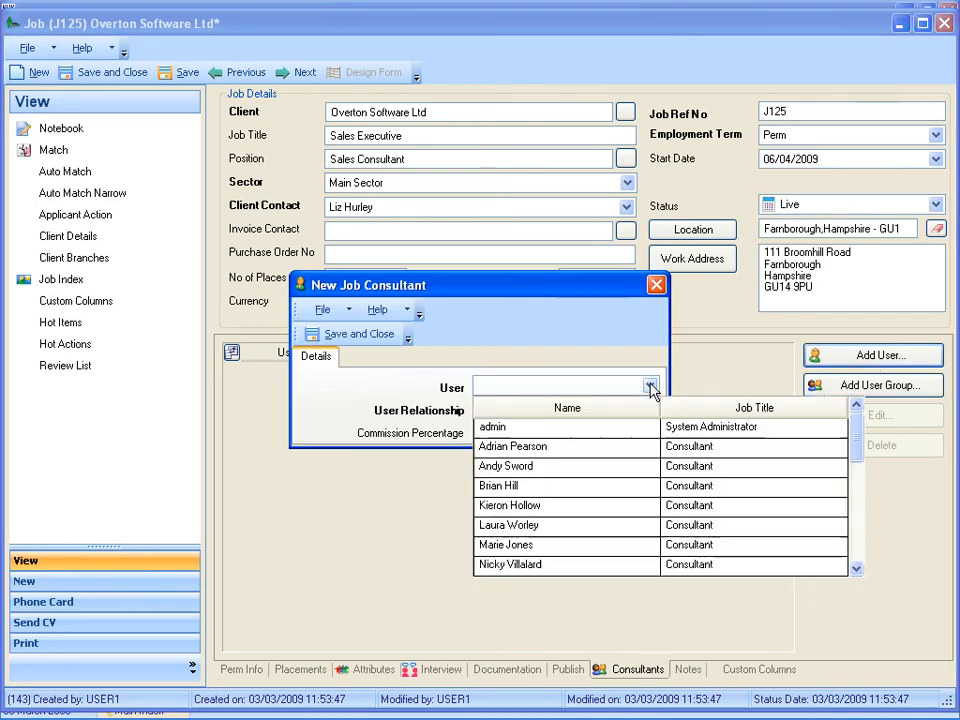
pyautogui.click(495, 466)
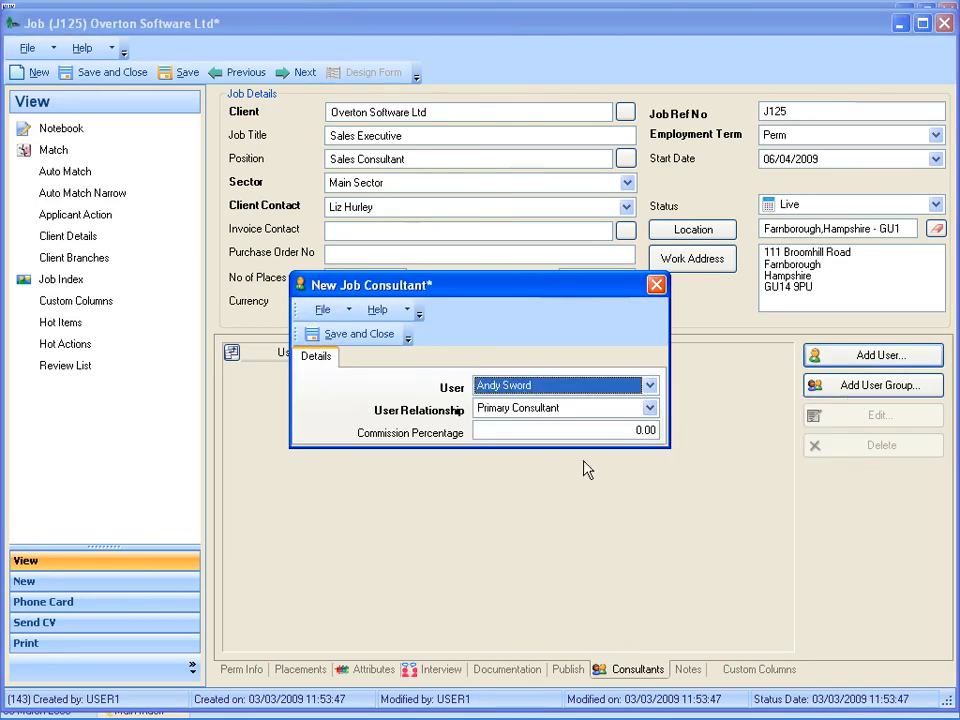
pyautogui.click(633, 432)
pyautogui.write('100')
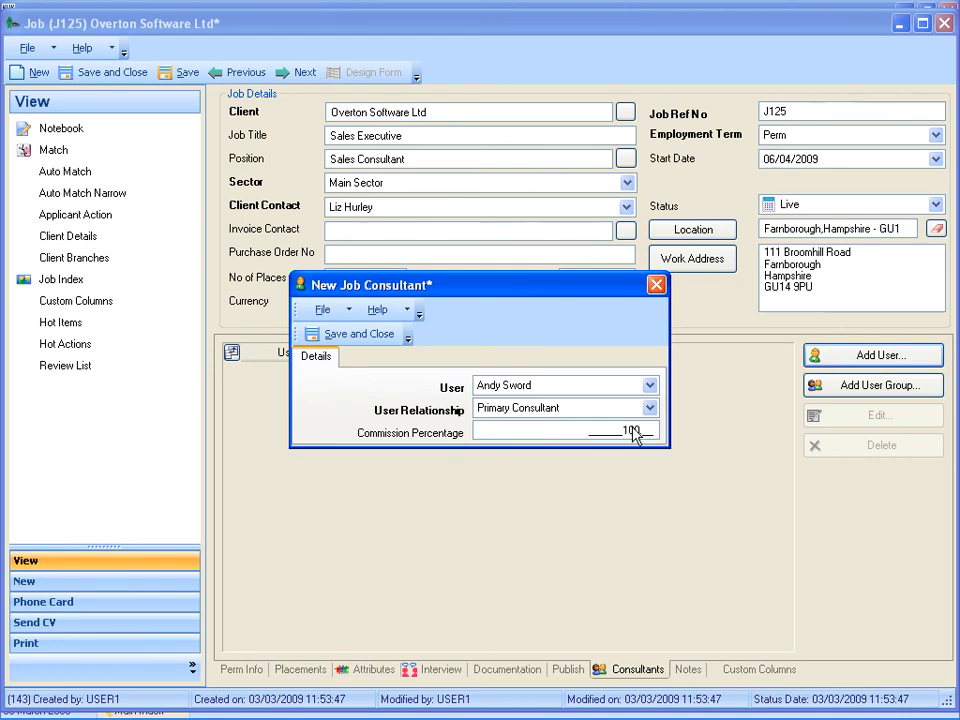
pyautogui.click(341, 334)
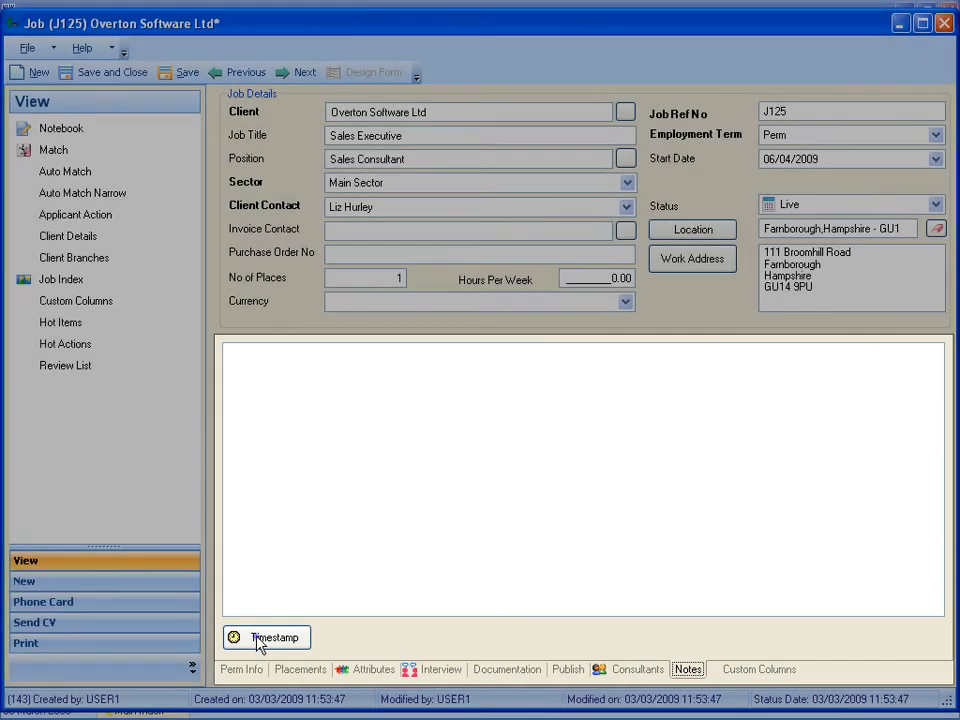
# - Add a timestamped note reading "New Business/Account Management role, selling recruitment software.", view the custom columns, and save and close the job
pyautogui.click(258, 638)
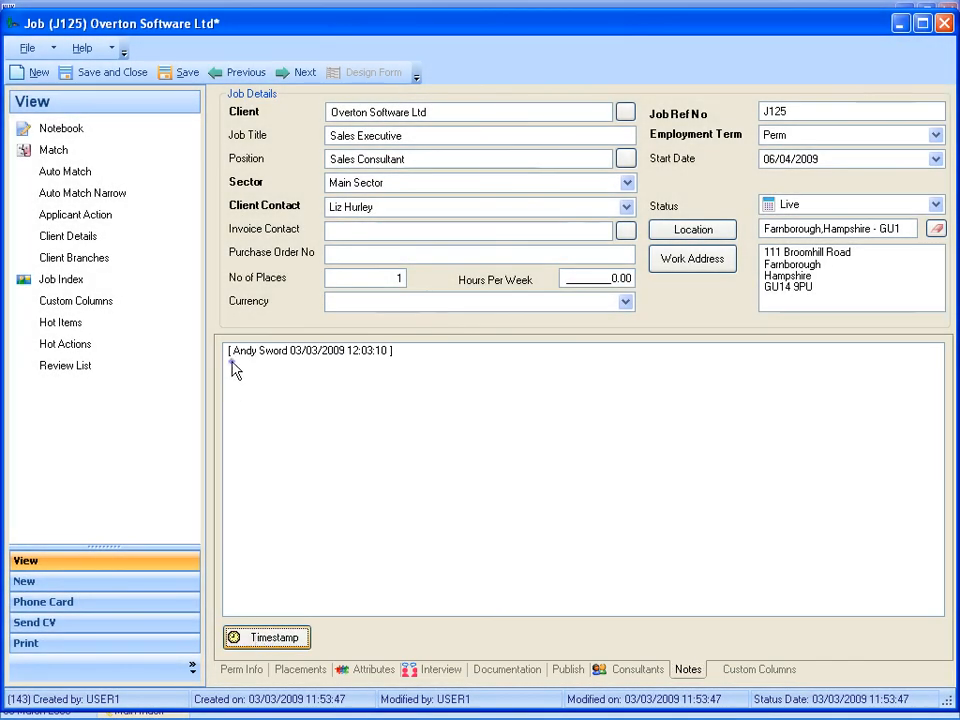
pyautogui.write('New Business/Account Management role, selling recruitment software.')
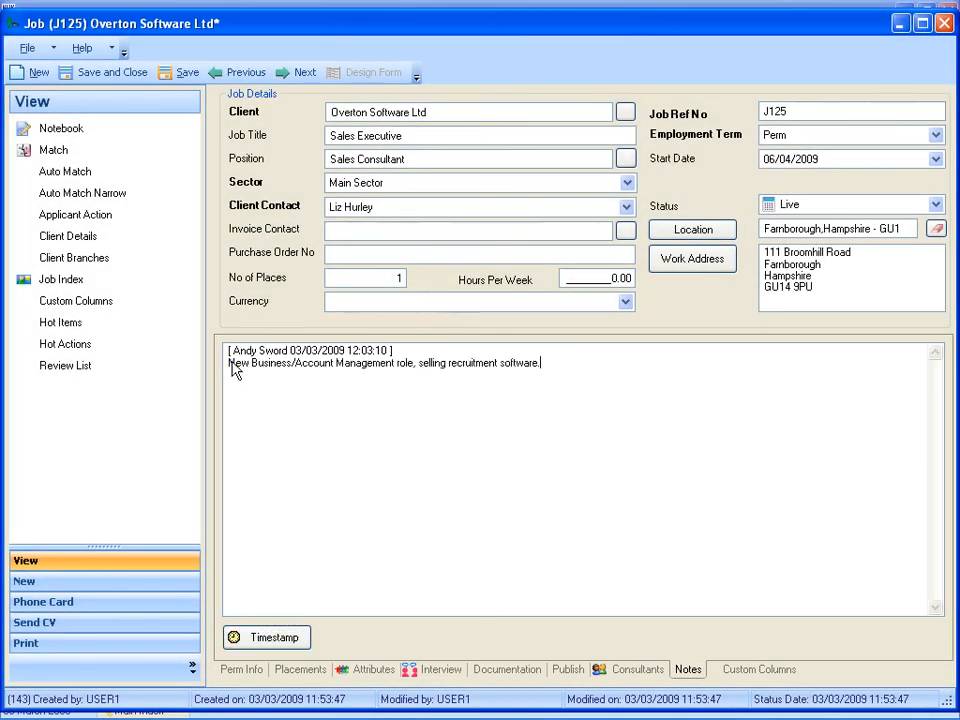
pyautogui.hotkey('ctrl', 'Tab')
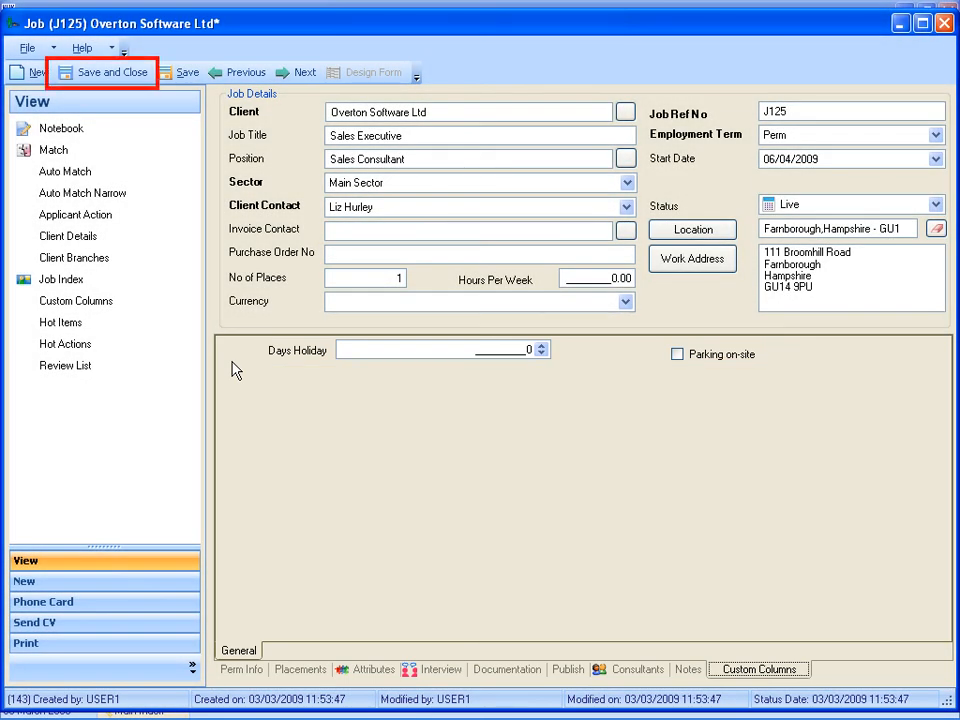
pyautogui.click(96, 74)
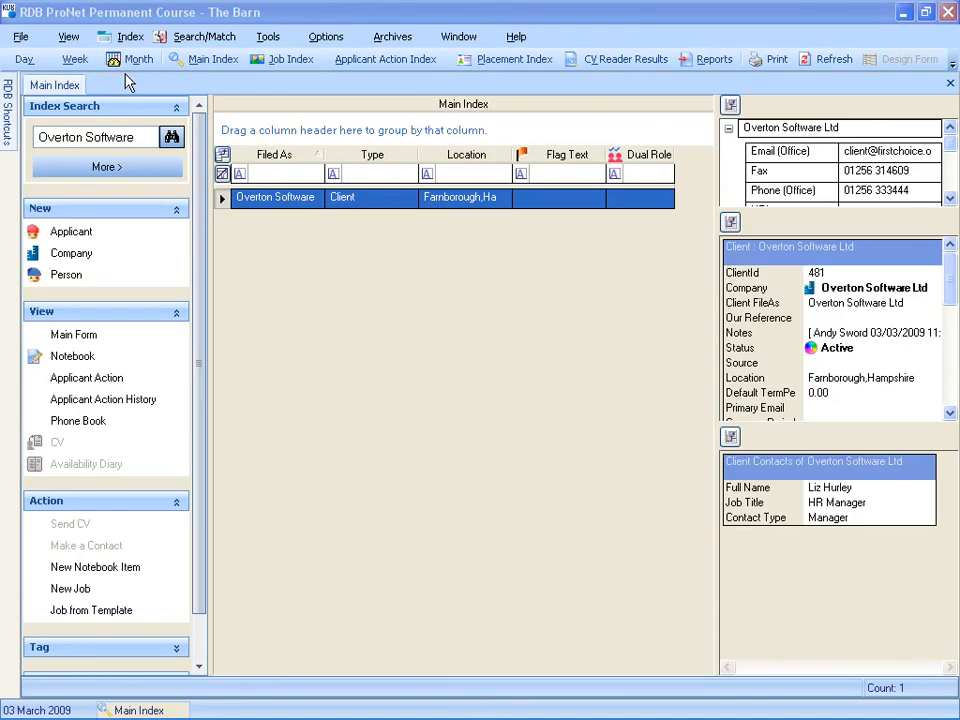